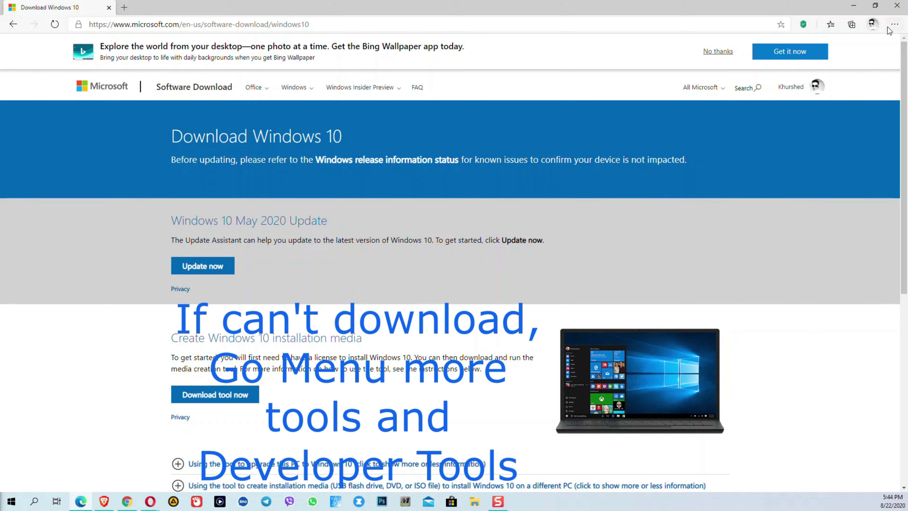
Open Edge's main options menu on the Download Windows 10 page.
left_click(895, 24)
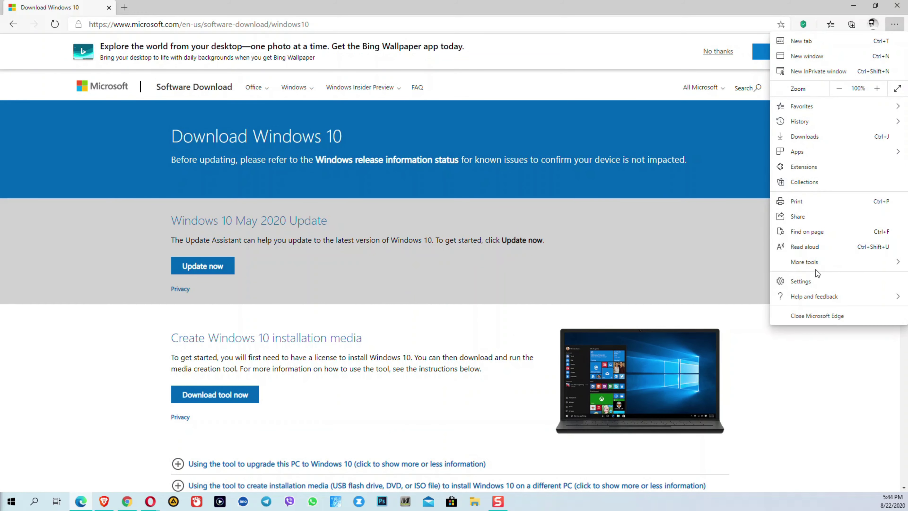
Open Developer tools, dismiss the Bing banner, and emulate an iPhone 6/7/8 Plus (414 × 736).
mouse_move(817, 264)
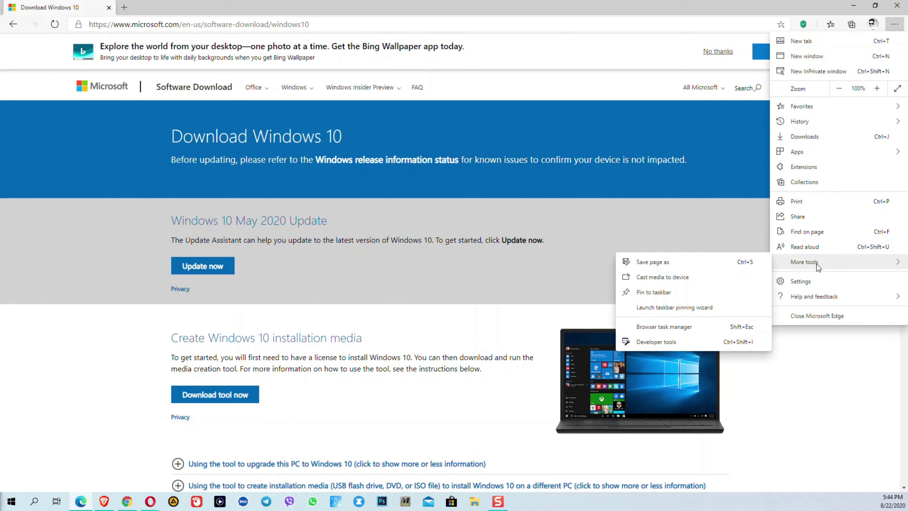
left_click(639, 343)
left_click(504, 52)
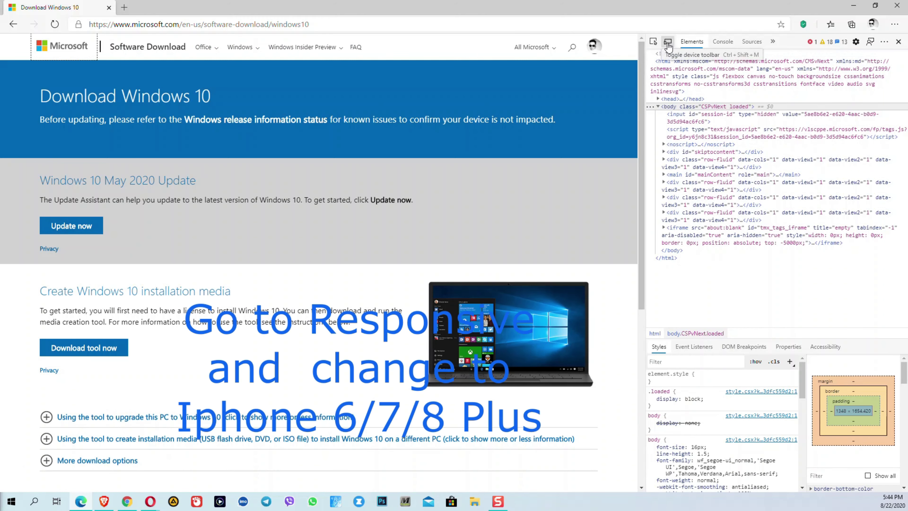
left_click(667, 42)
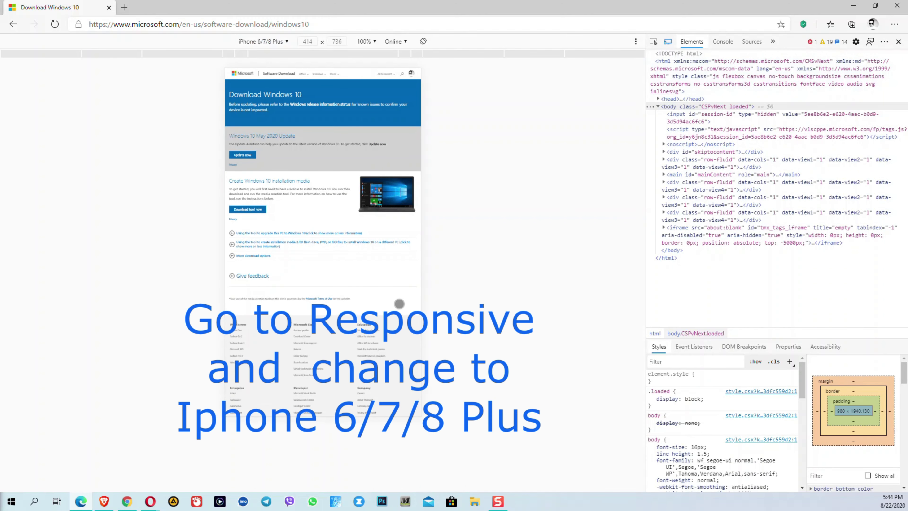
left_click(282, 41)
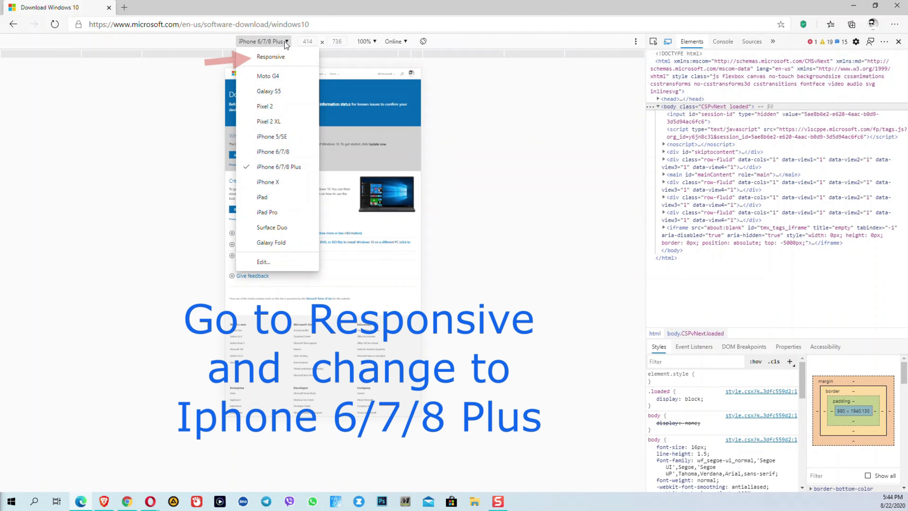
left_click(281, 167)
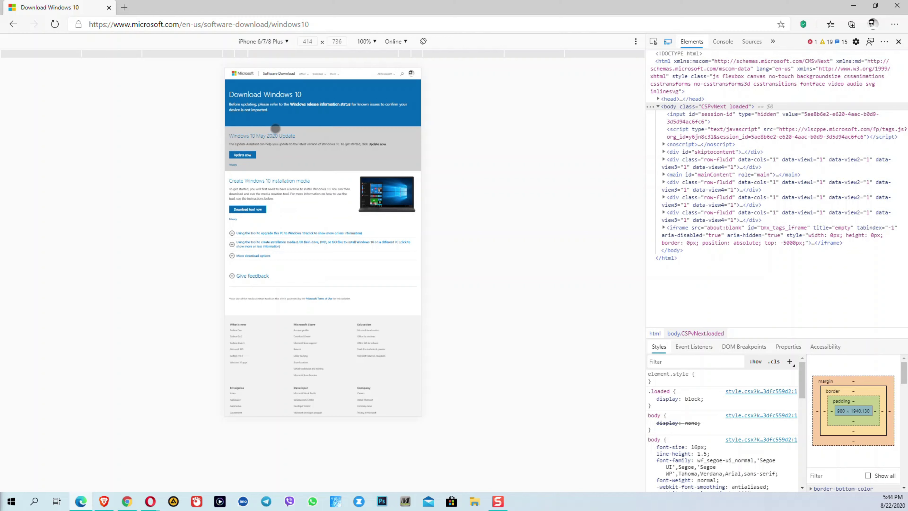
Refresh the page to reach the Disc Image (ISO File) download page, then close DevTools.
right_click(345, 150)
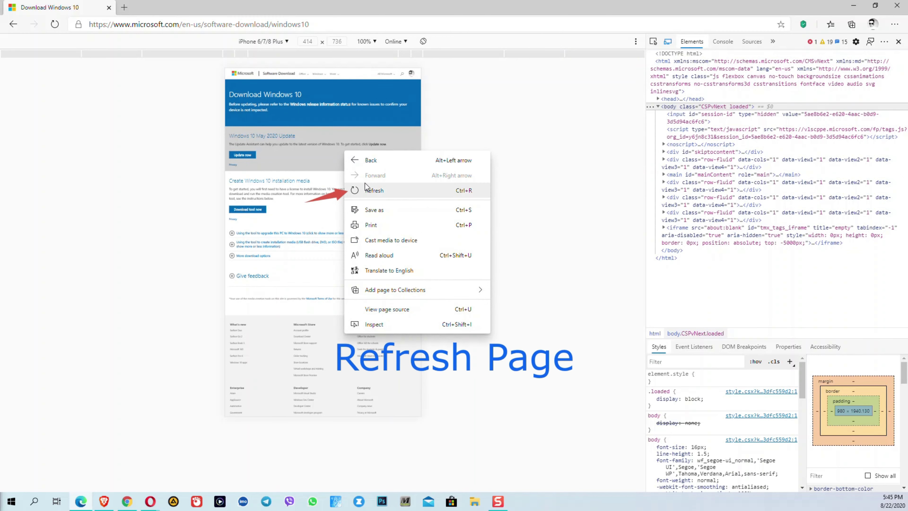
left_click(374, 191)
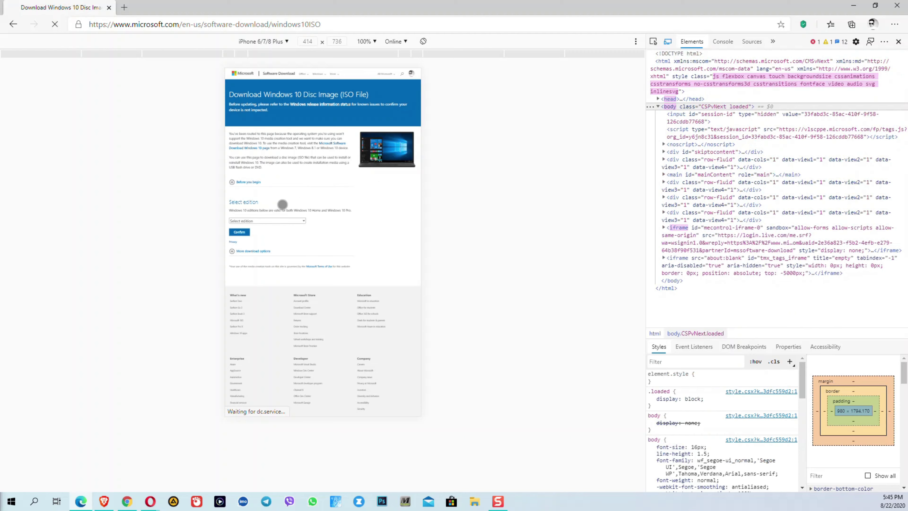
left_click(898, 44)
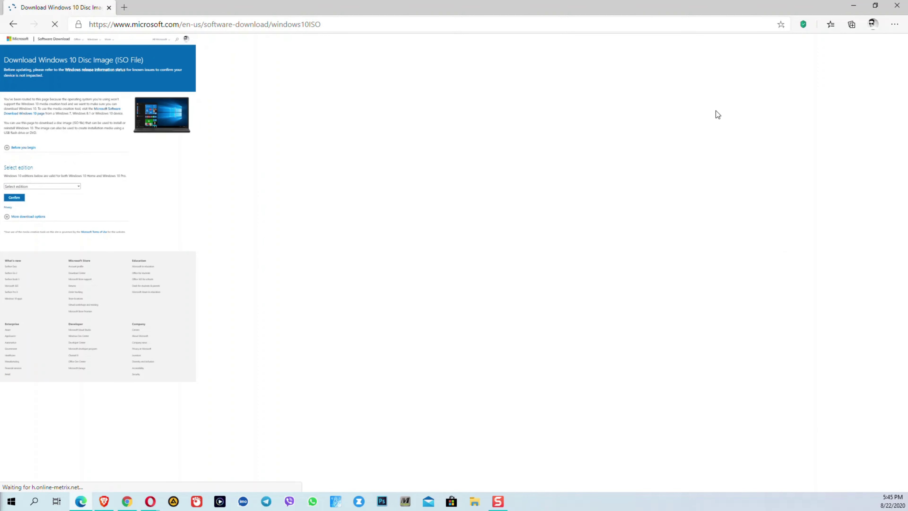
Select and confirm Windows 10 as the edition.
scroll(172, 357, "down", 3)
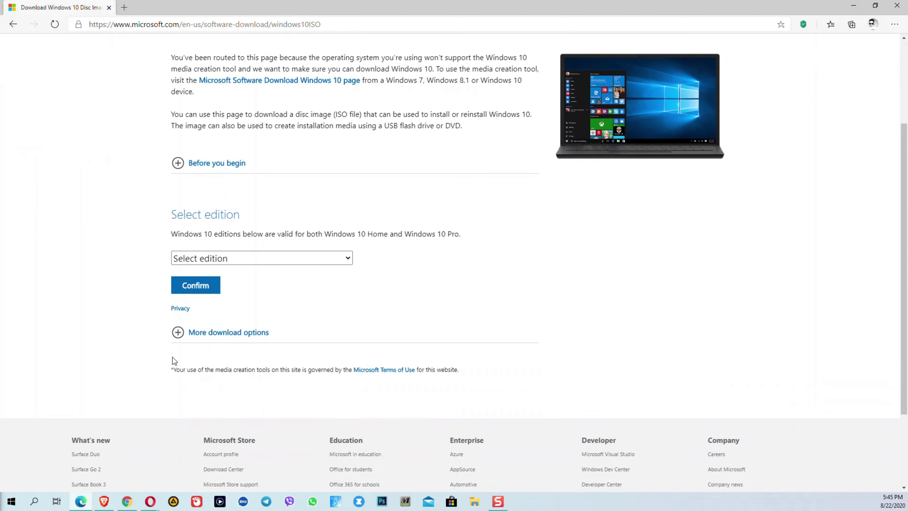
left_click(203, 249)
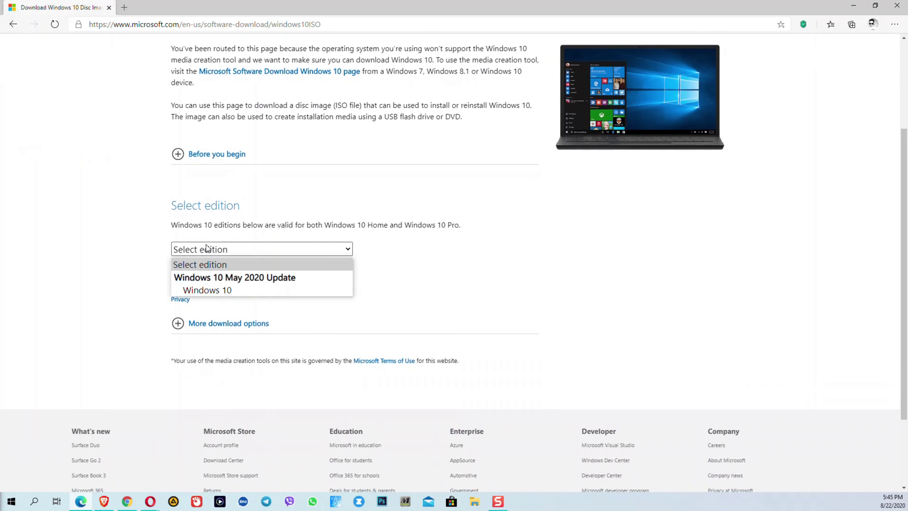
left_click(217, 291)
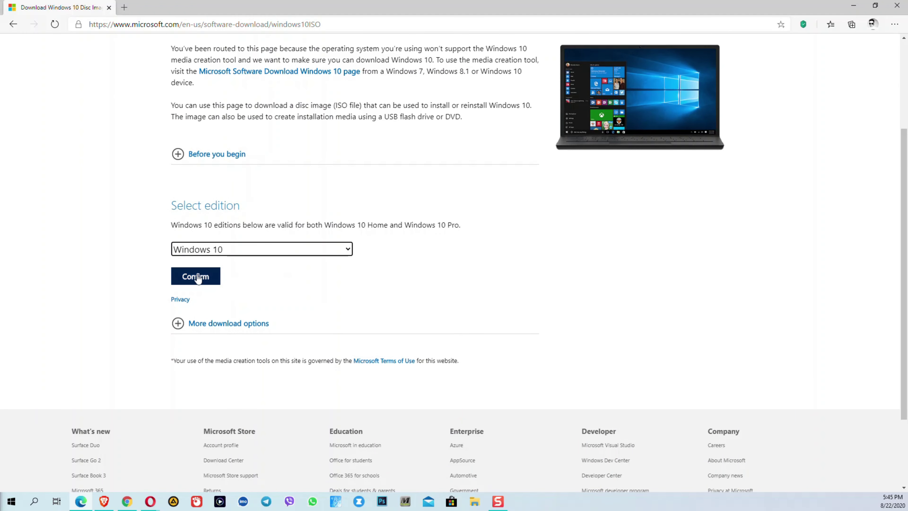
left_click(196, 276)
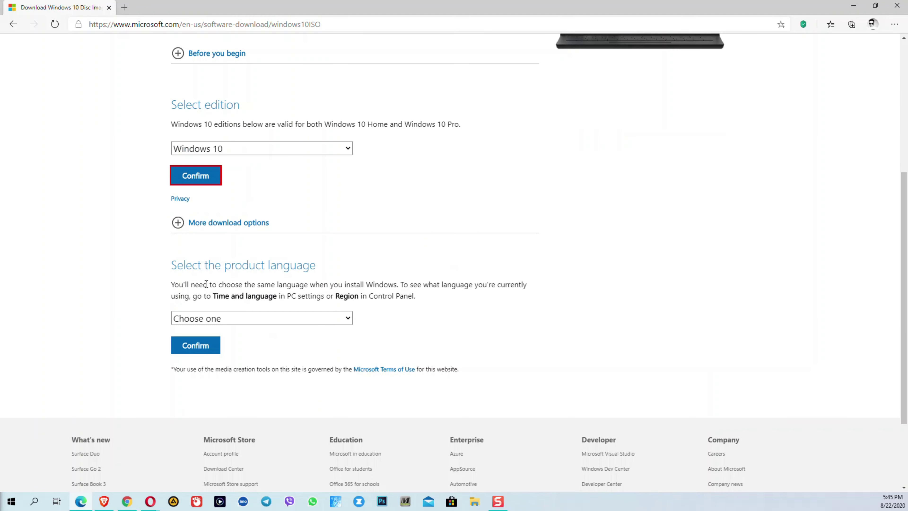
Confirm English as the product language and start the 64-bit ISO download.
left_click(247, 221)
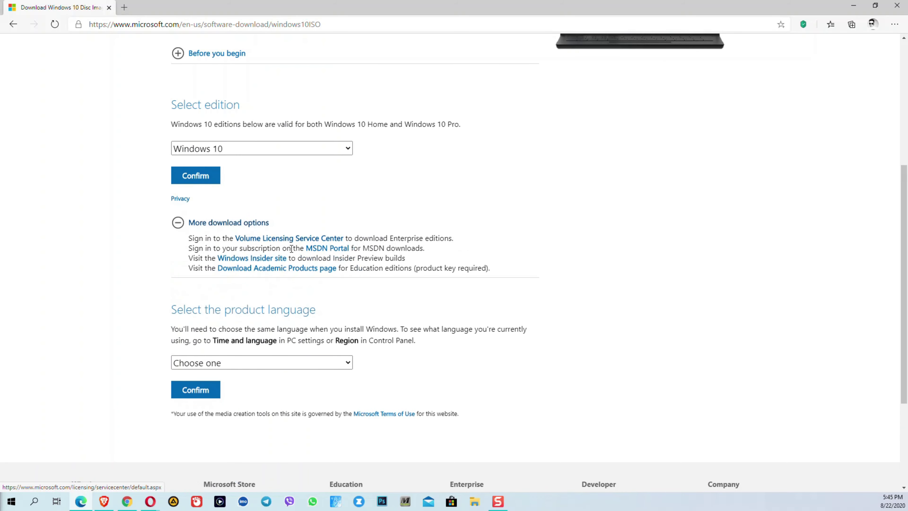
left_click(202, 361)
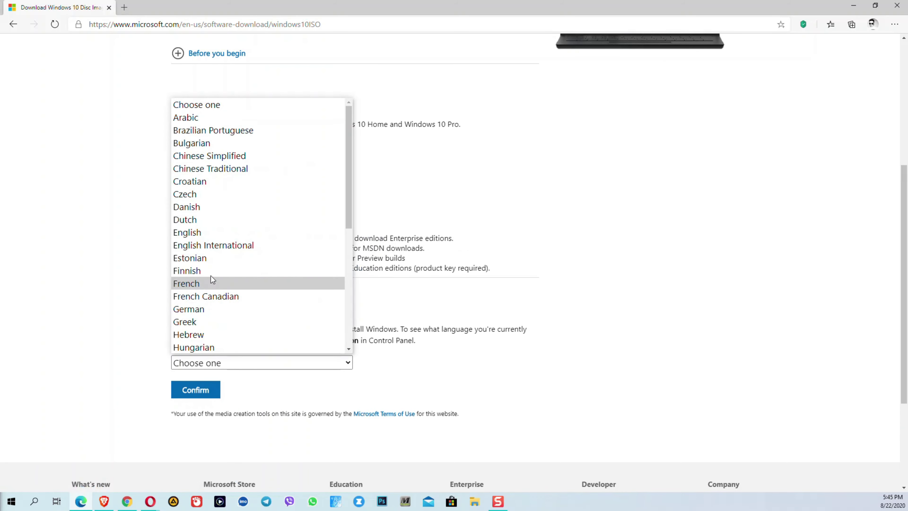
left_click(206, 232)
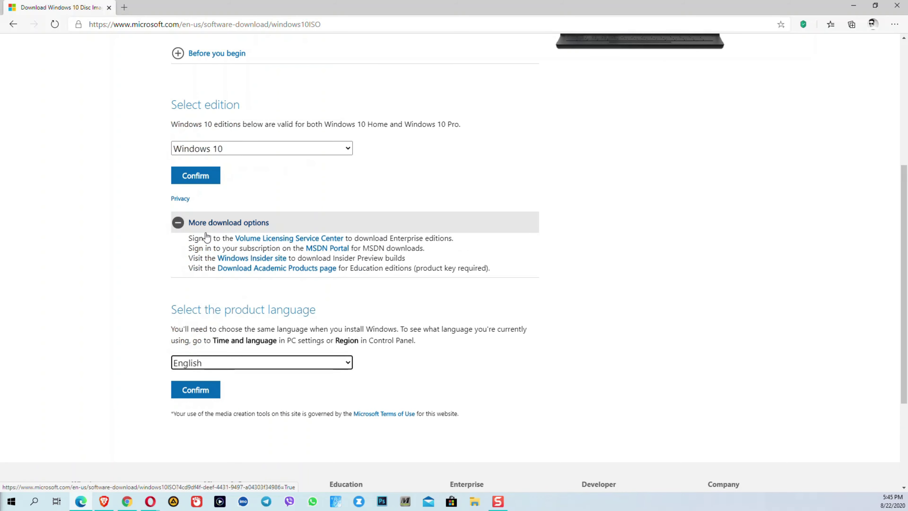
left_click(188, 396)
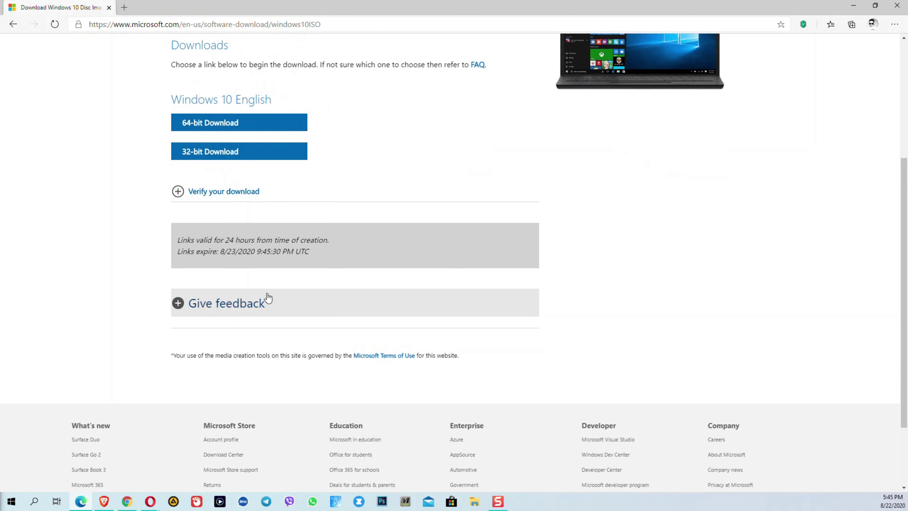
scroll(263, 300, "up", 4)
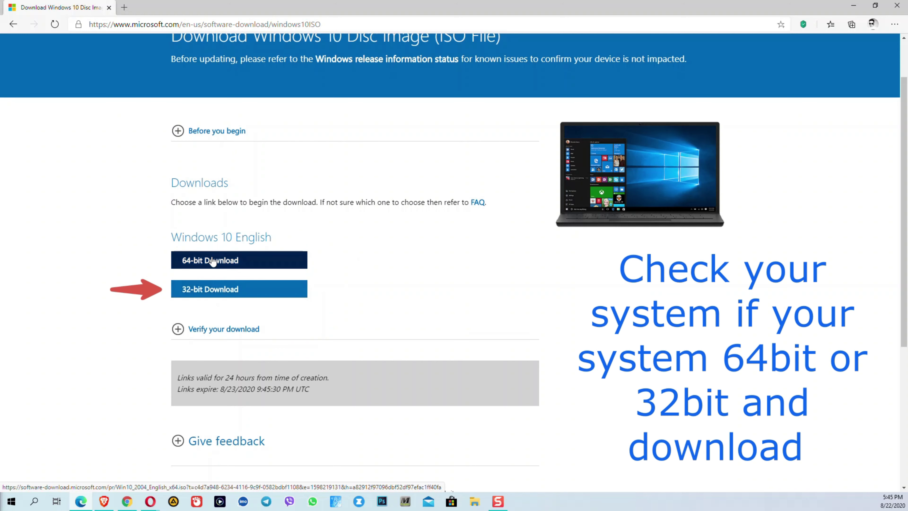
left_click(213, 261)
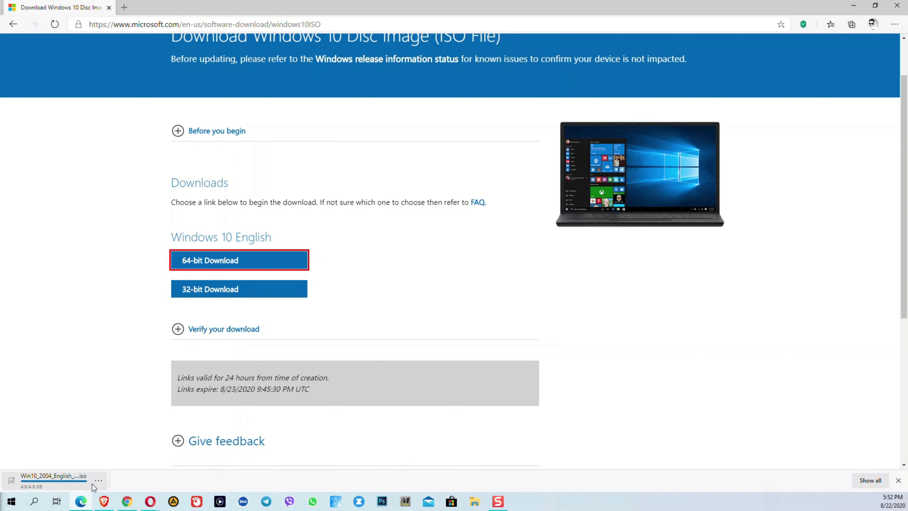
Show the finished Win10_2004_English_x64.iso (4.90 GB) in its Downloads folder.
left_click(98, 480)
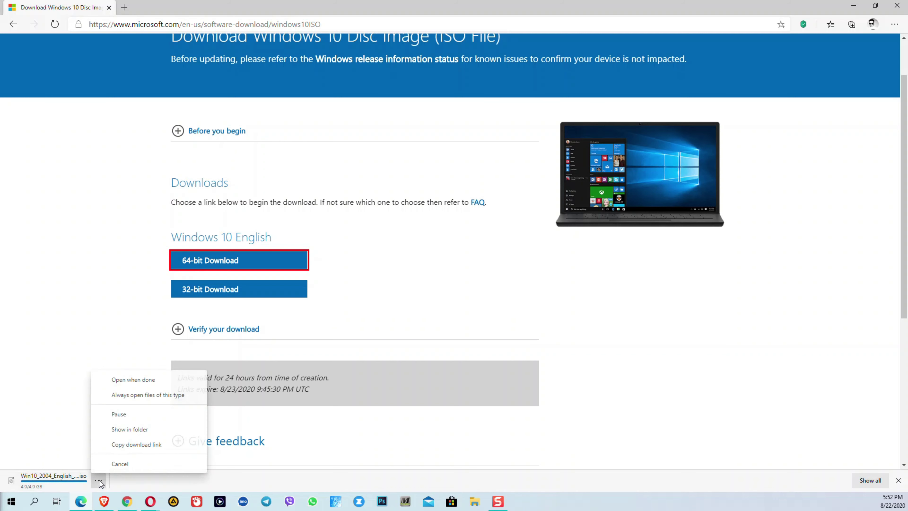
left_click(123, 429)
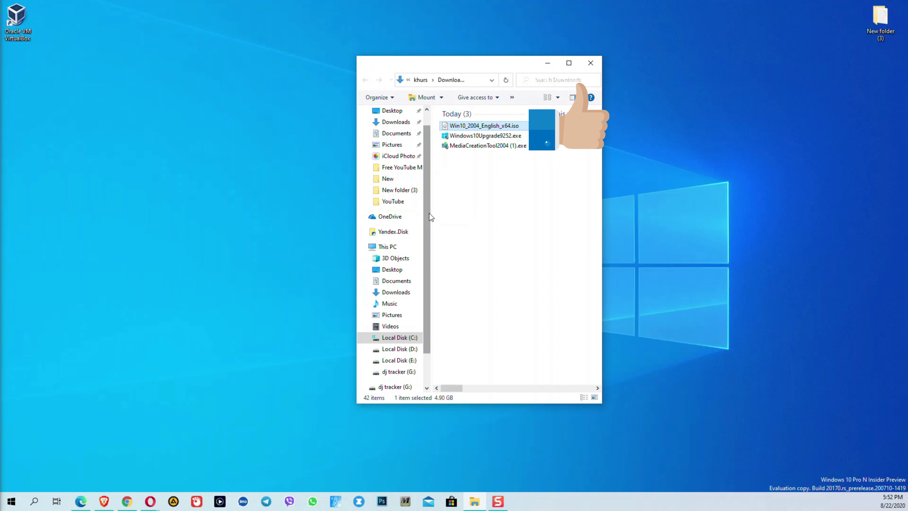
Move the Win10_2004_English_x64.iso to the desktop, close Downloads, and launch VirtualBox.
left_click_drag(465, 126, 664, 102)
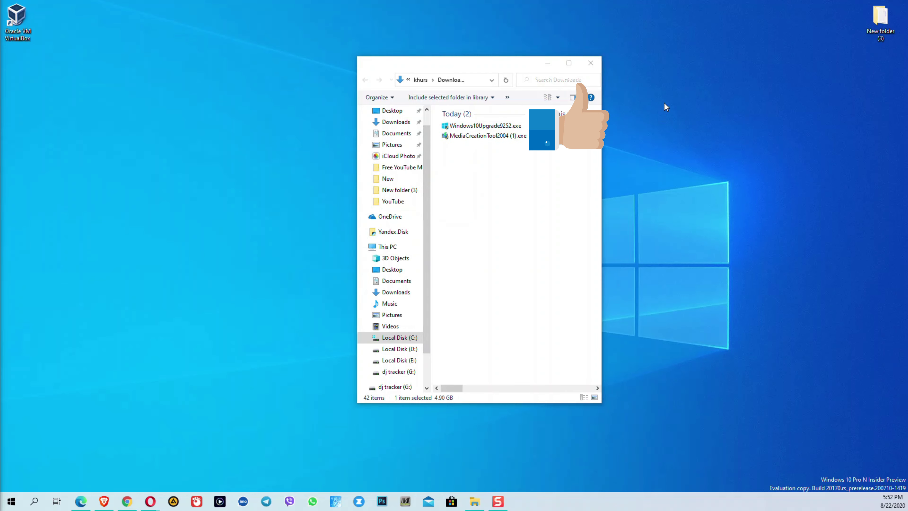
left_click(592, 65)
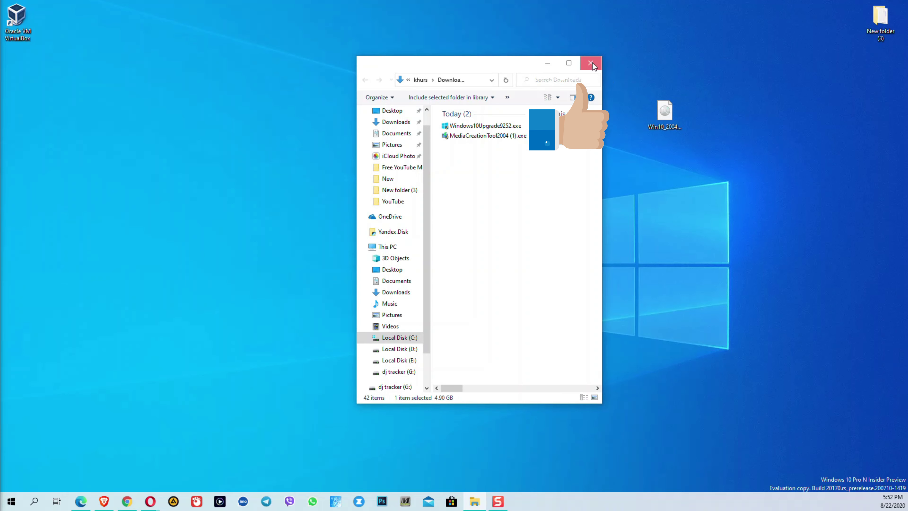
left_click(592, 64)
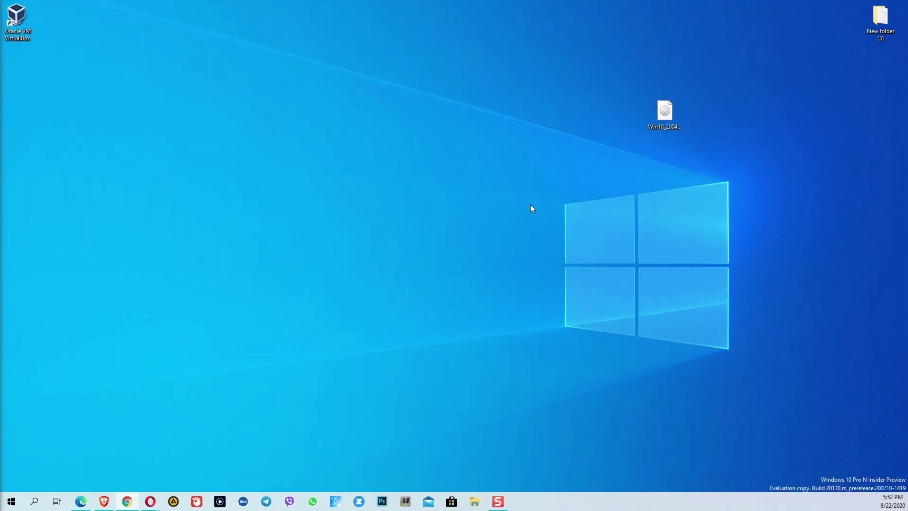
left_click(650, 121)
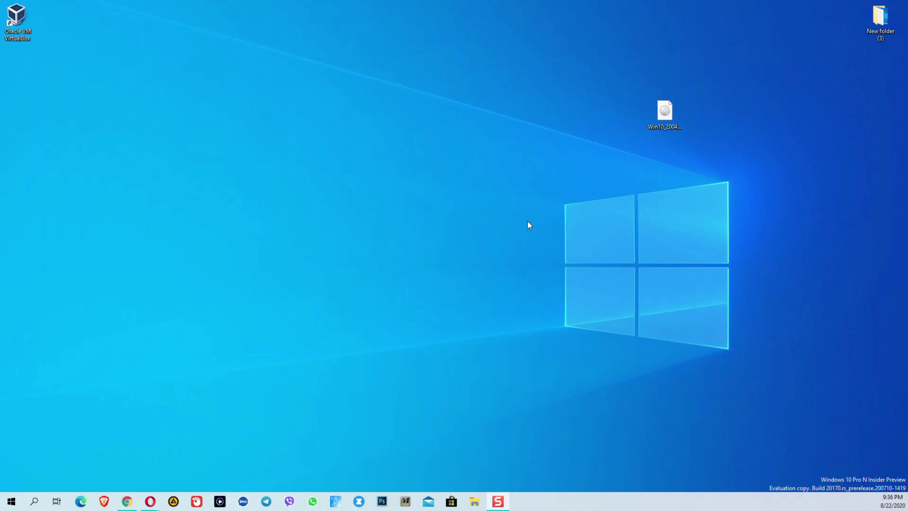
double_click(19, 23)
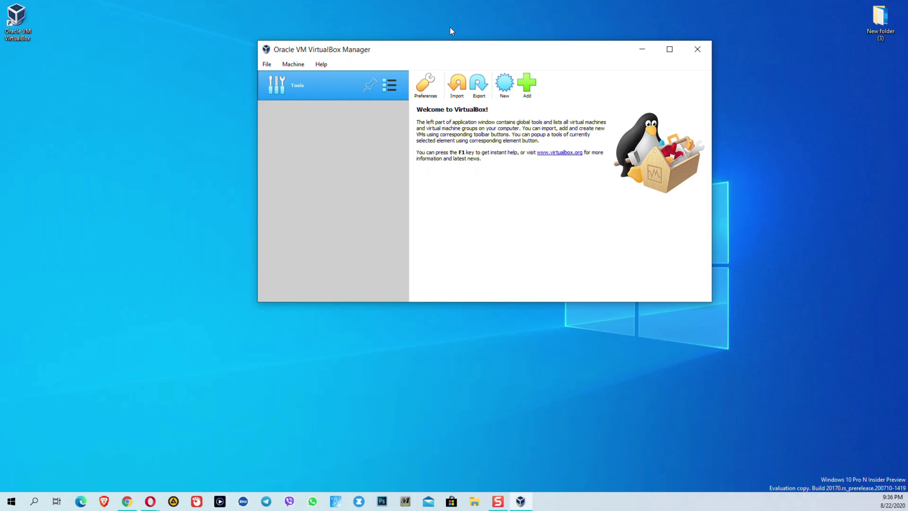
Create a new VM 'DJ Tracker': Microsoft Windows, Windows 10 (64-bit), 4494 MB memory.
left_click(504, 88)
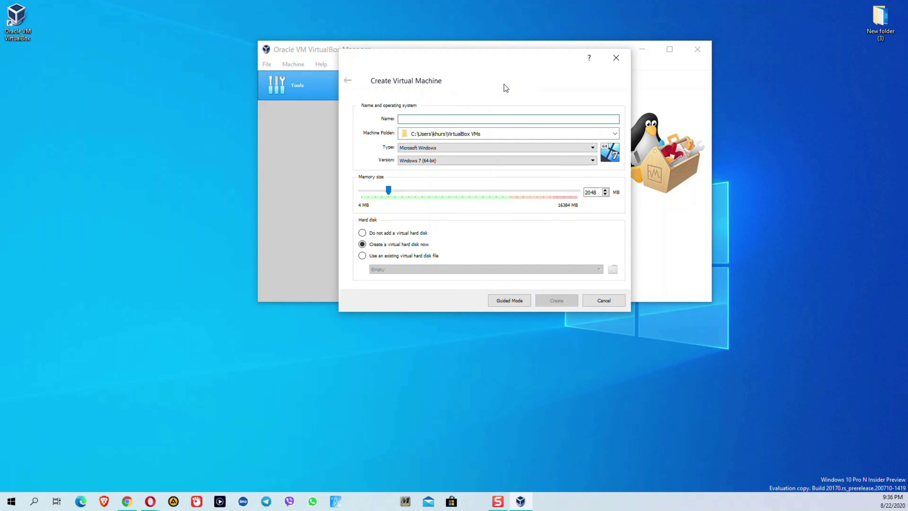
left_click(413, 118)
type("DJ Tracker")
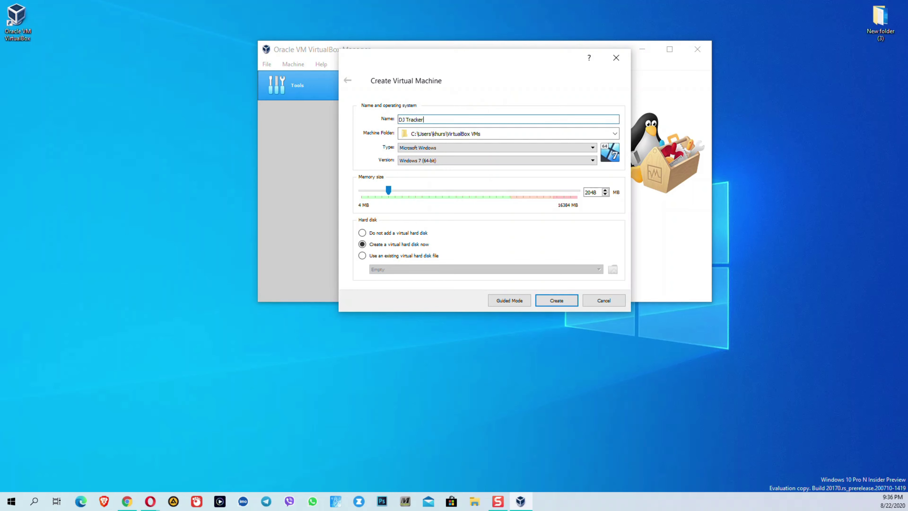
left_click(434, 148)
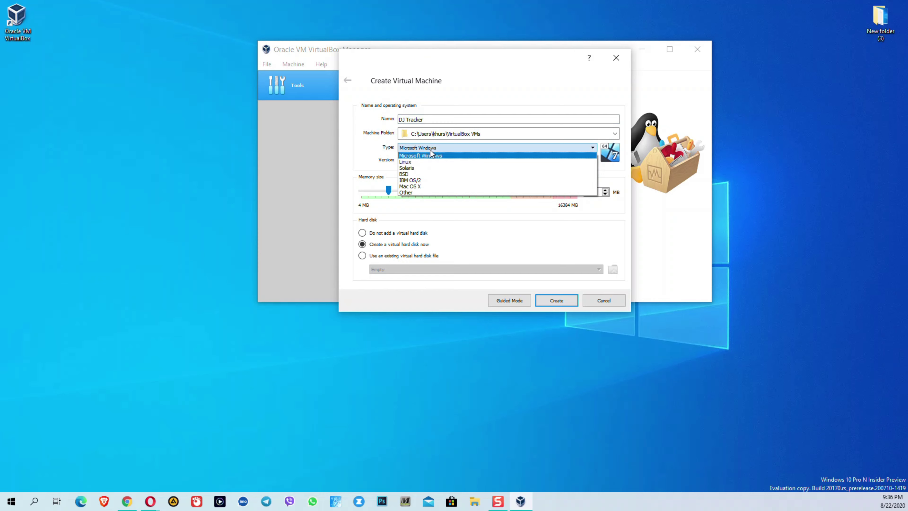
left_click(431, 155)
left_click(436, 160)
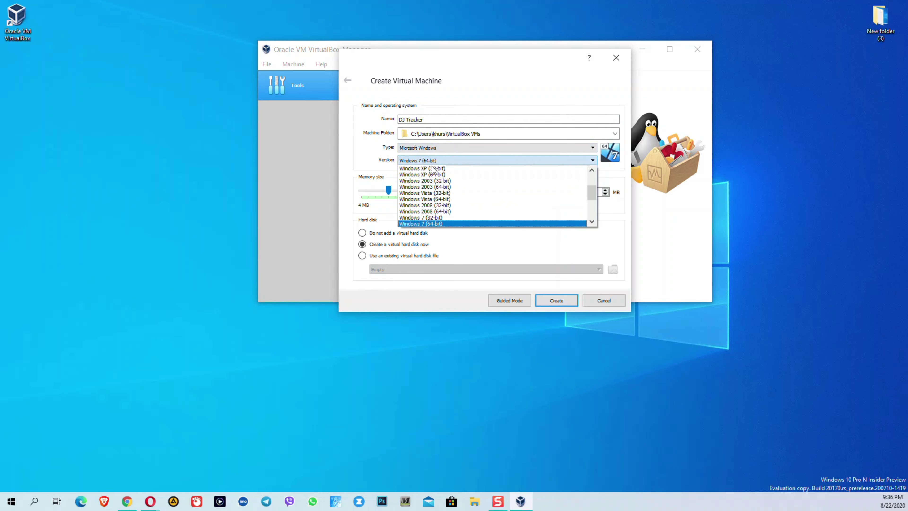
scroll(440, 188, "down", 3)
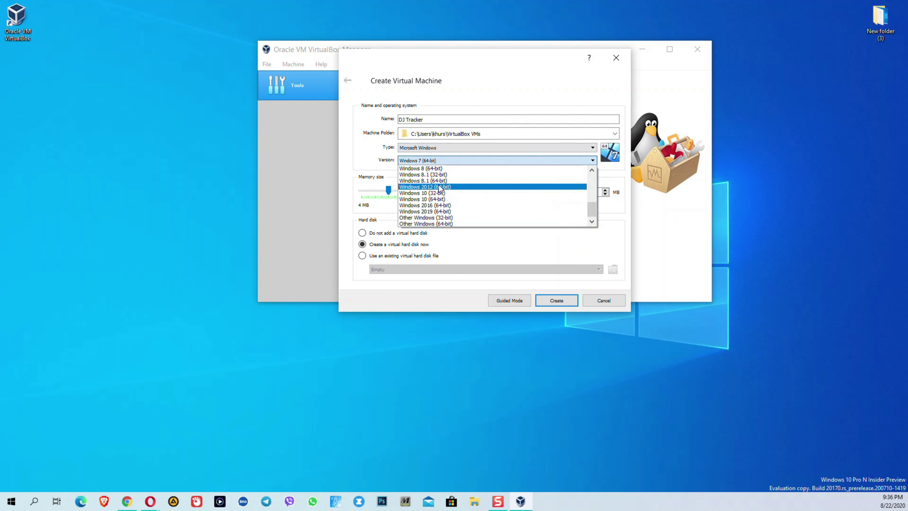
left_click(454, 200)
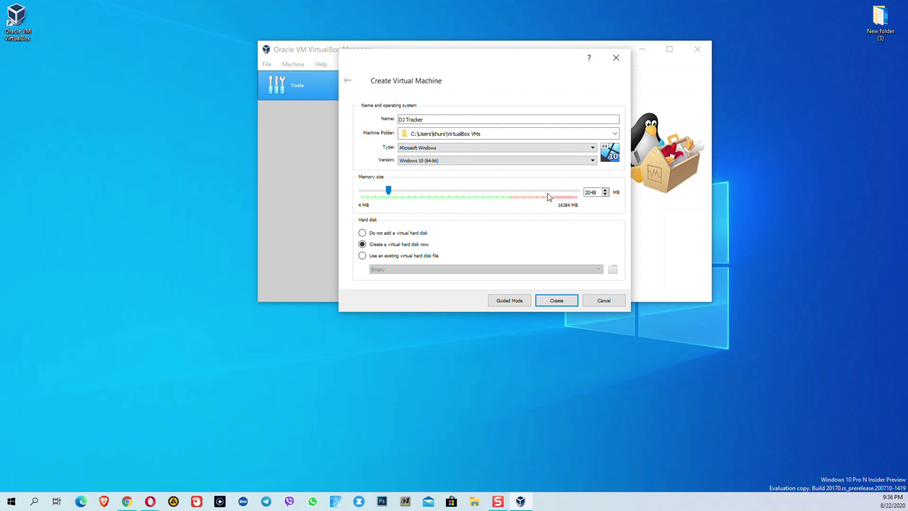
left_click_drag(390, 193, 422, 206)
Give DJ Tracker a dynamically allocated 10.13 GB VDI hard disk.
left_click(553, 300)
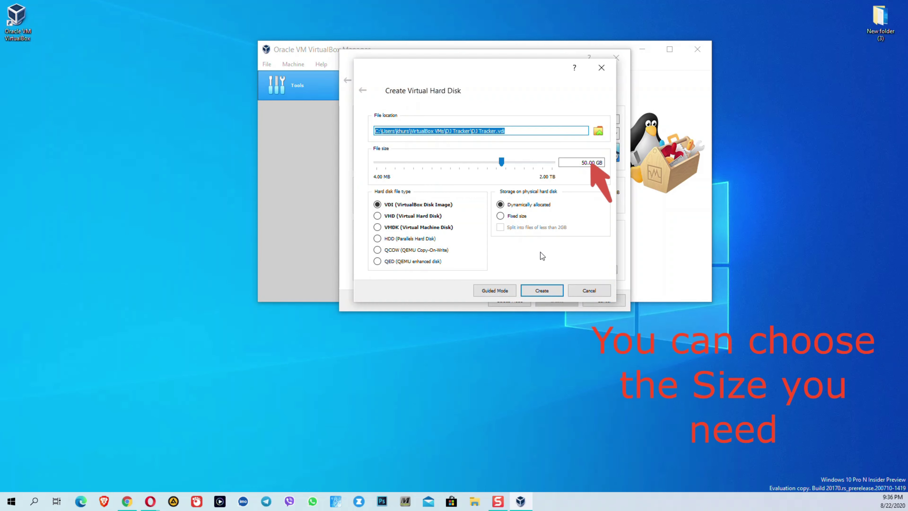
left_click(537, 290)
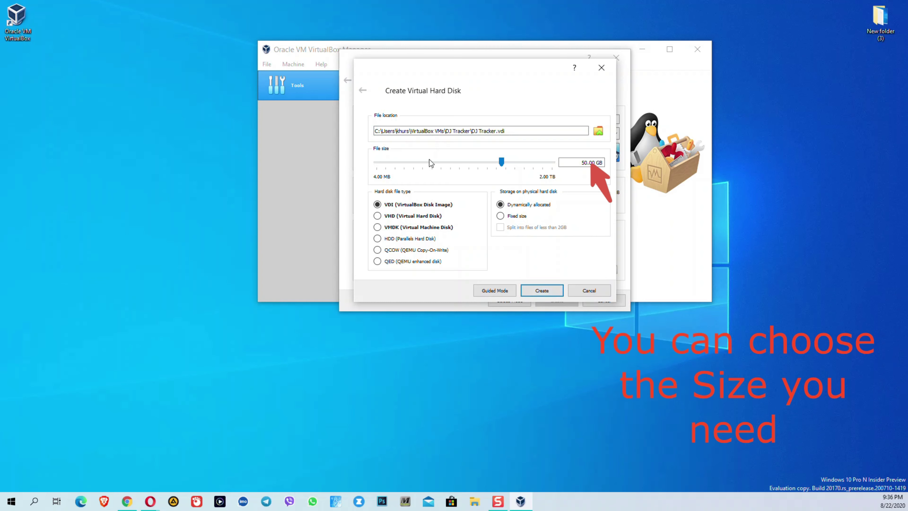
left_click_drag(501, 164, 480, 173)
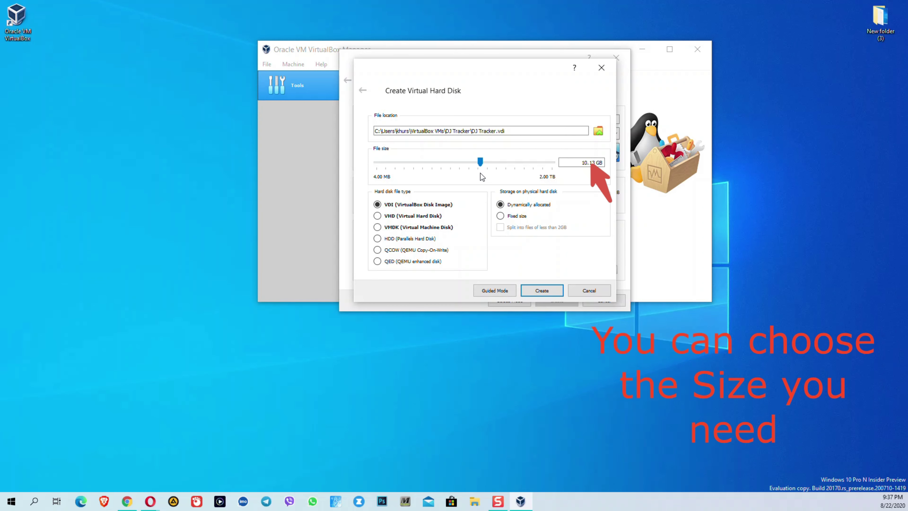
left_click(537, 291)
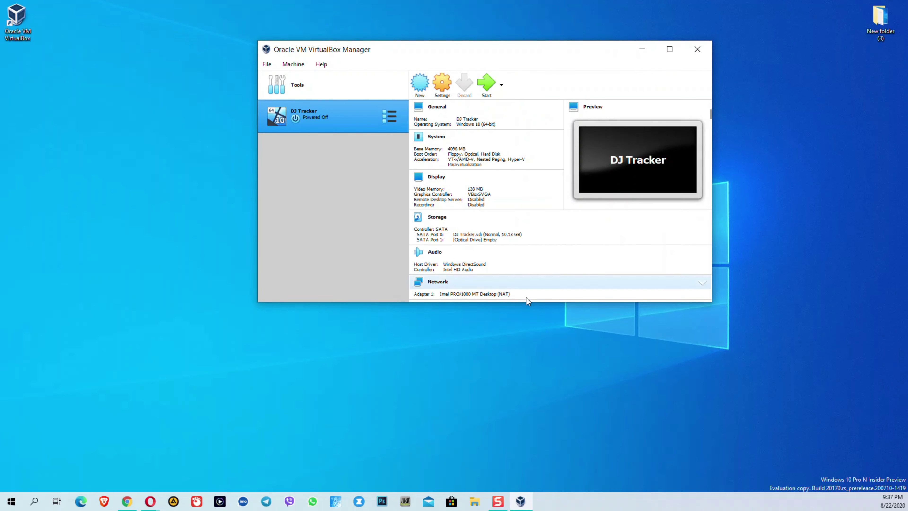
In Storage settings, replace the empty optical drive with a new one on the SATA controller.
left_click(436, 217)
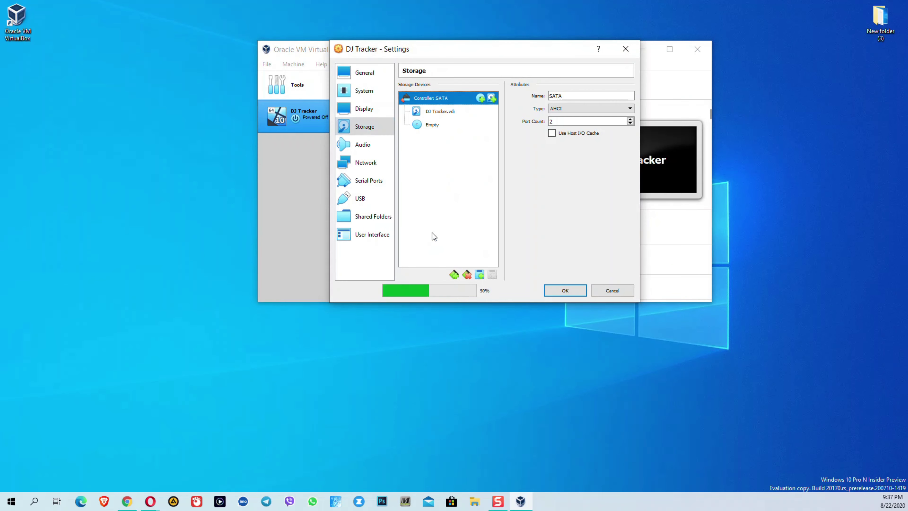
left_click(438, 125)
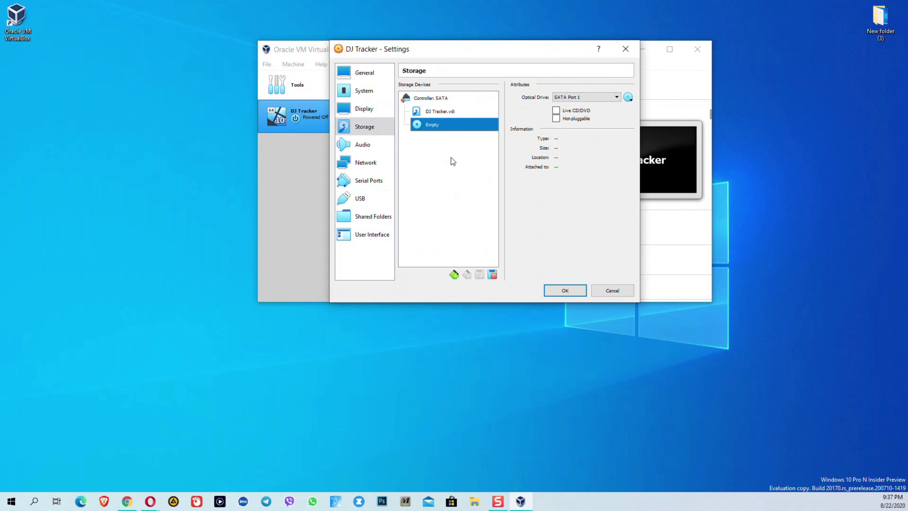
left_click(494, 274)
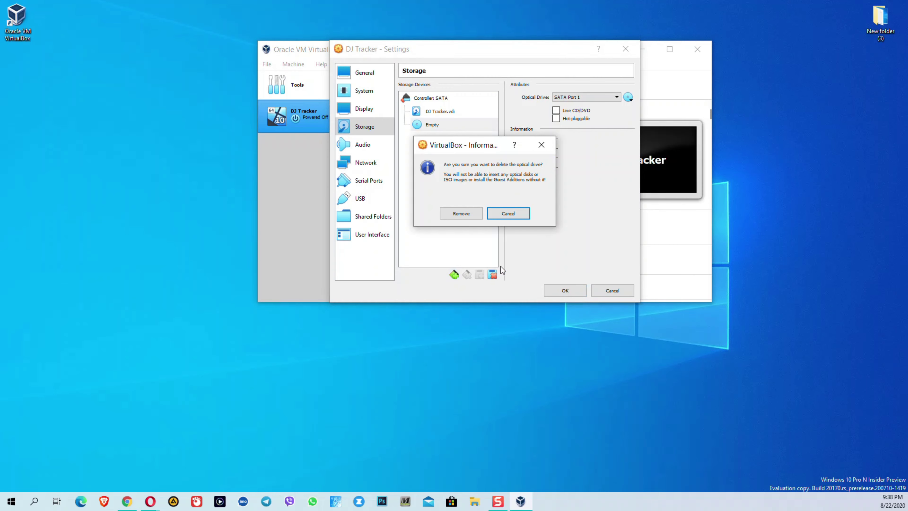
left_click(478, 214)
left_click(463, 102)
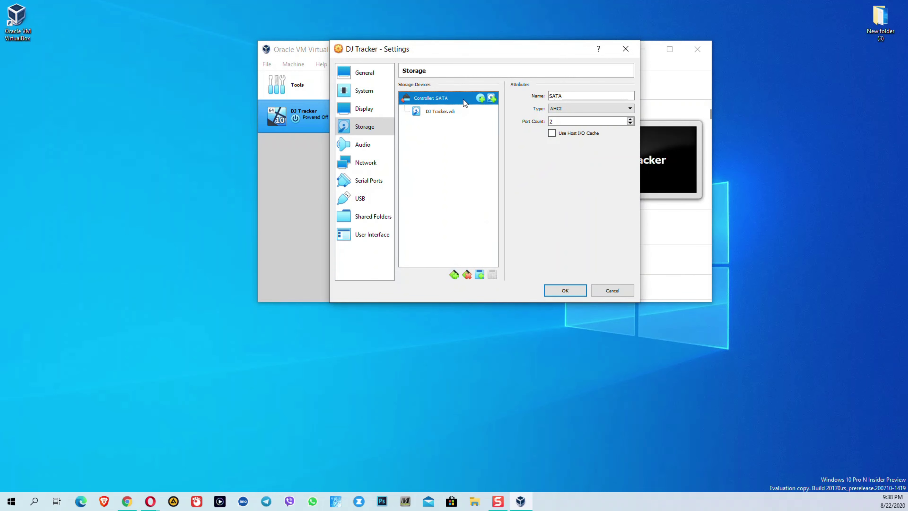
left_click(482, 98)
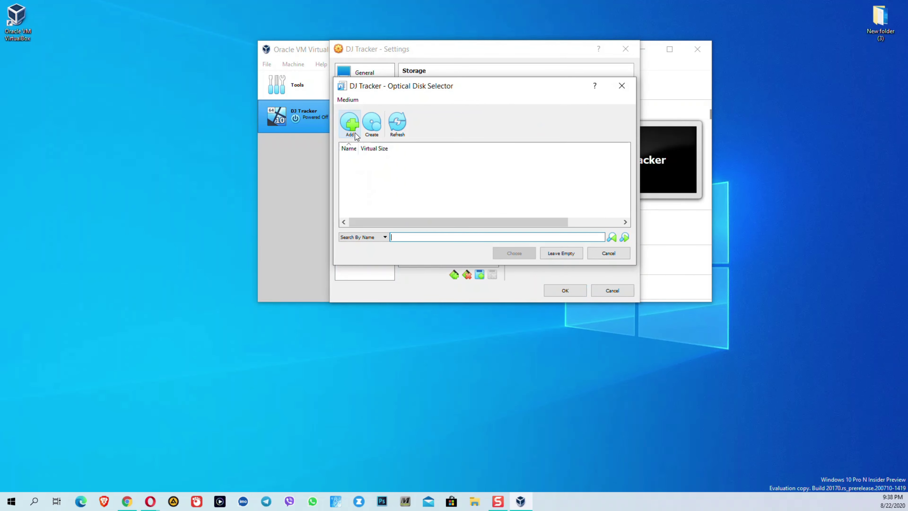
Attach Win10_2004_English_x64.iso from the Desktop to the optical drive.
left_click(351, 125)
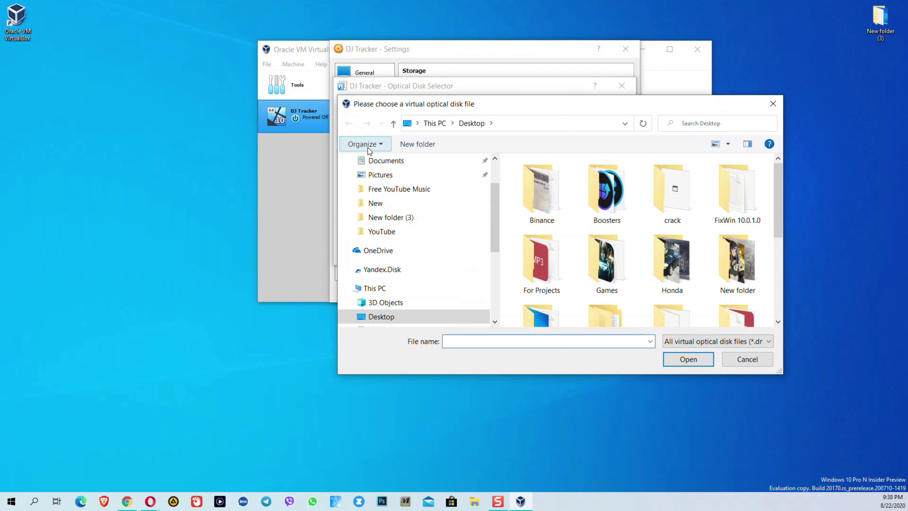
left_click(370, 317)
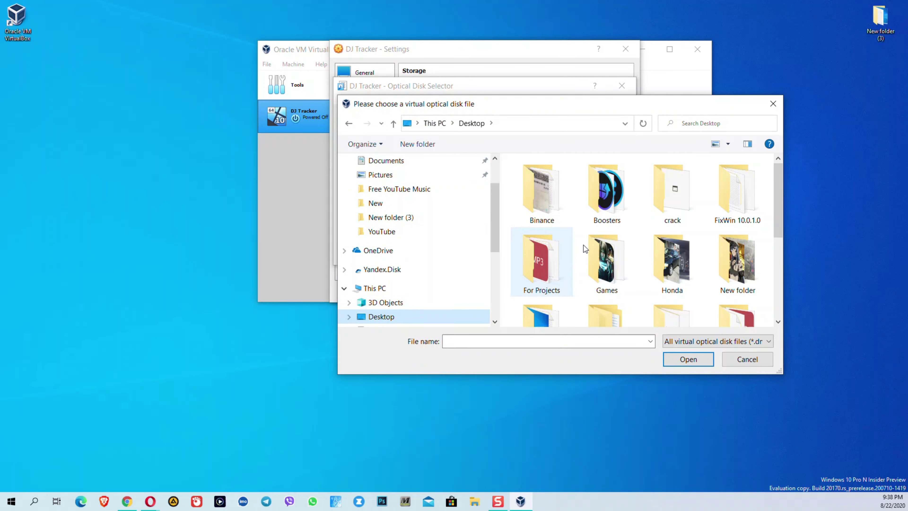
left_click_drag(778, 200, 805, 316)
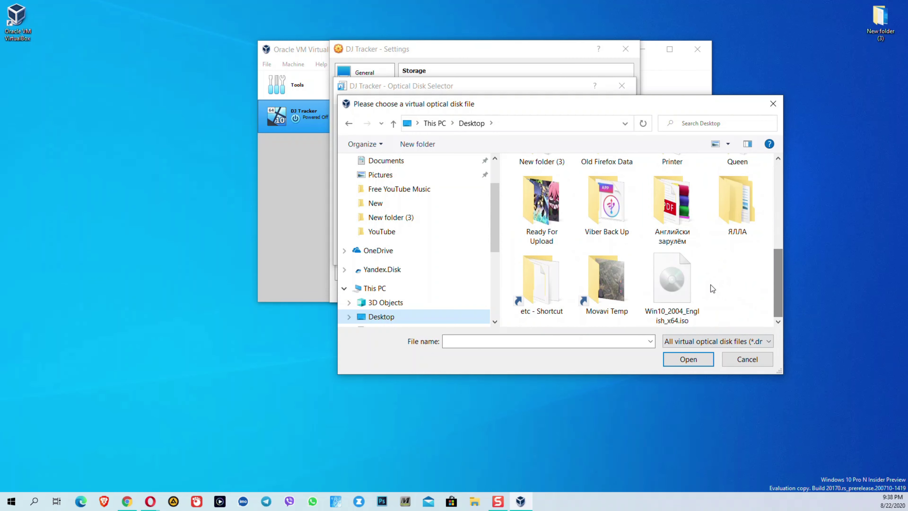
left_click(693, 314)
left_click(688, 361)
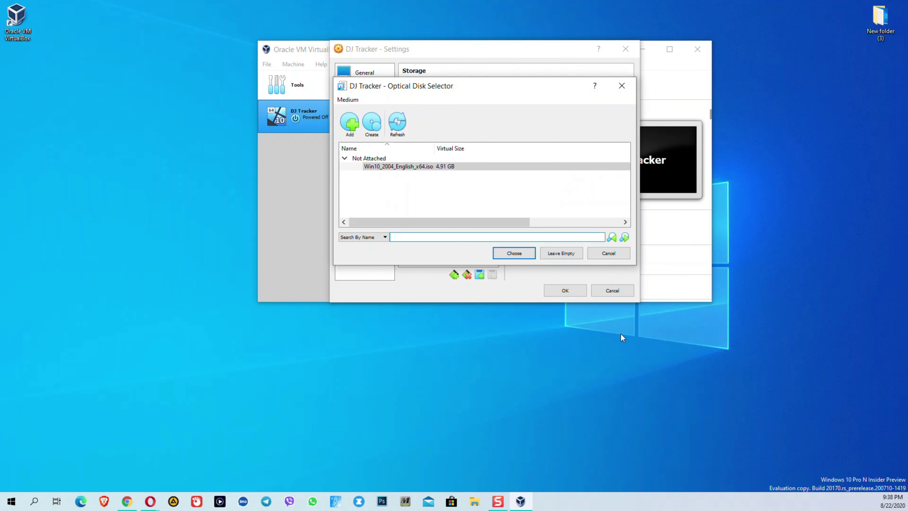
left_click(520, 253)
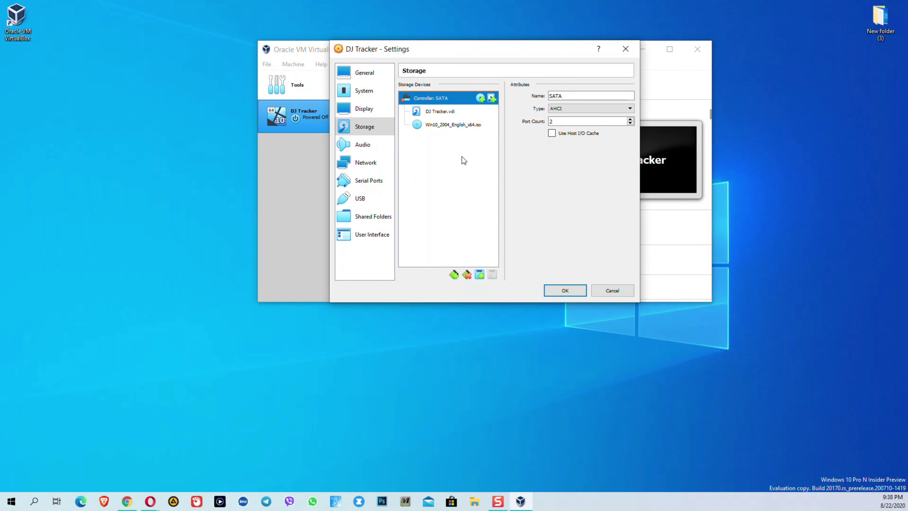
Review the optical drive and hard disk details, then save the settings.
left_click(452, 124)
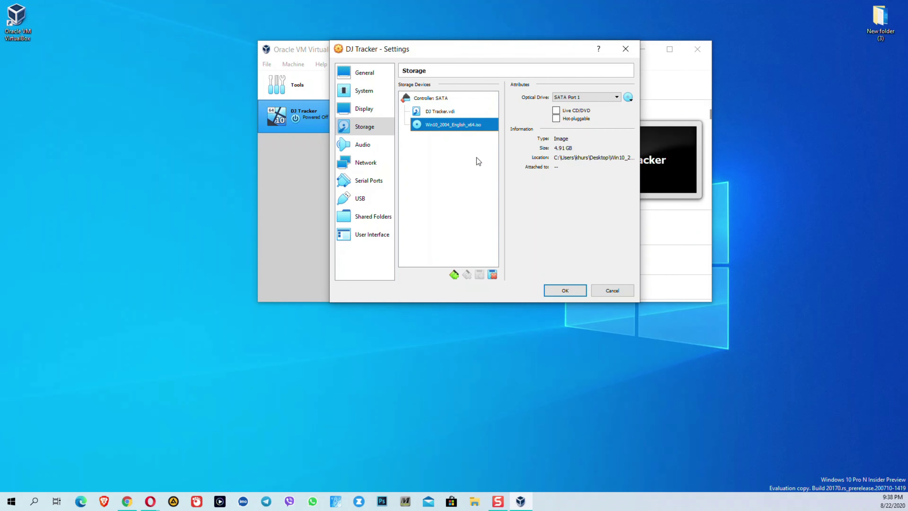
left_click(456, 114)
left_click(459, 125)
left_click(565, 290)
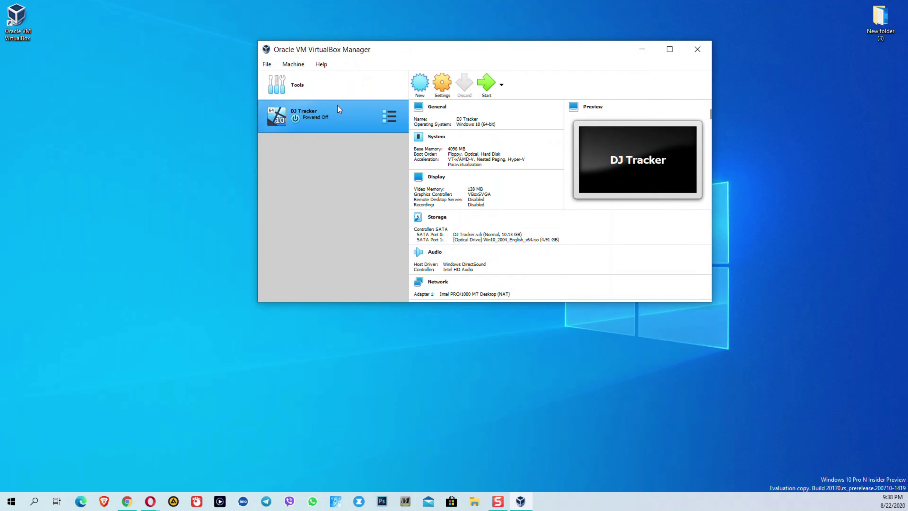
Start DJ Tracker, dismiss the capture and integration notices, and reposition the VM window.
double_click(327, 115)
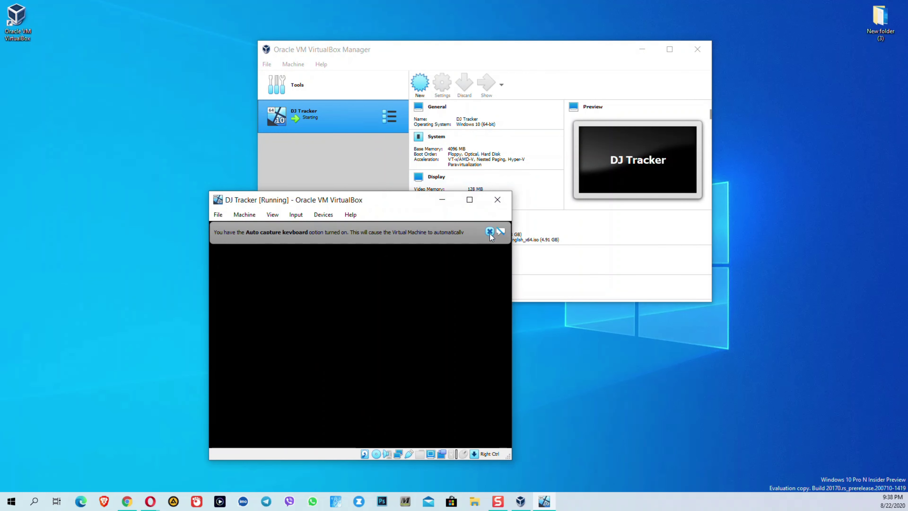
left_click(490, 231)
left_click_drag(380, 207, 489, 95)
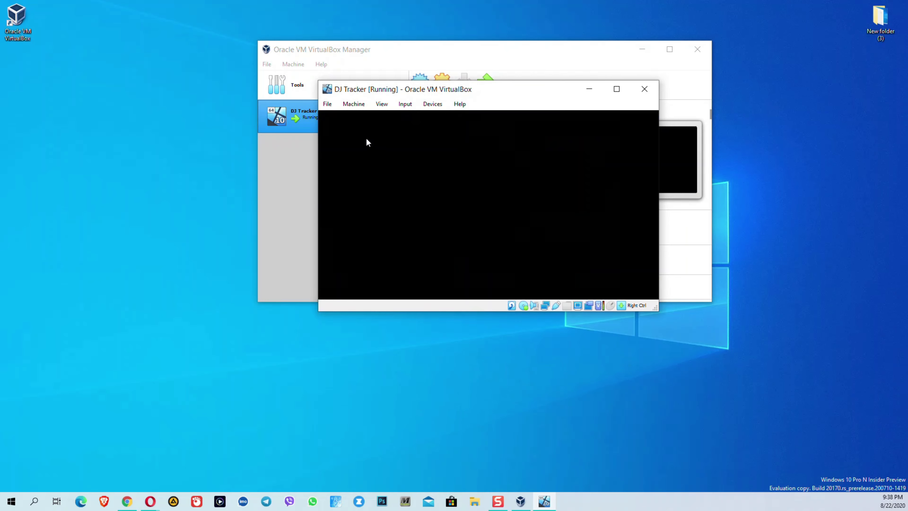
left_click(420, 211)
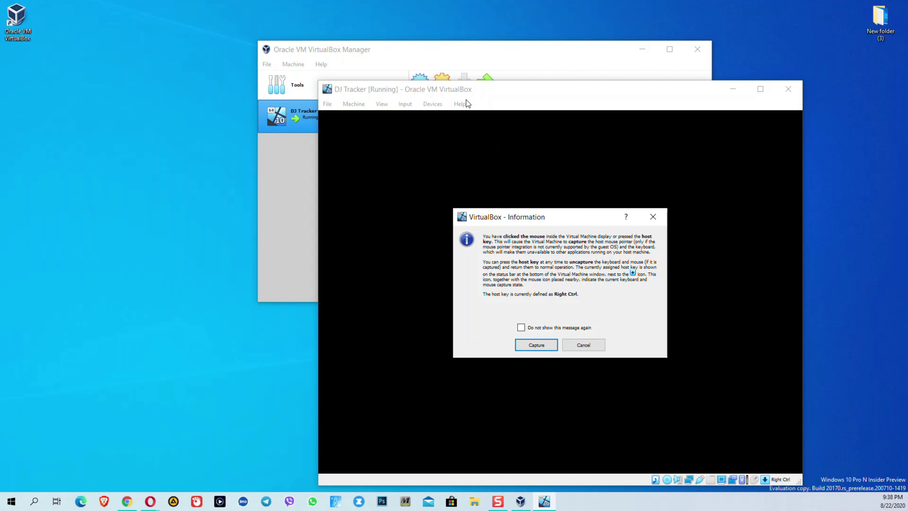
left_click(576, 345)
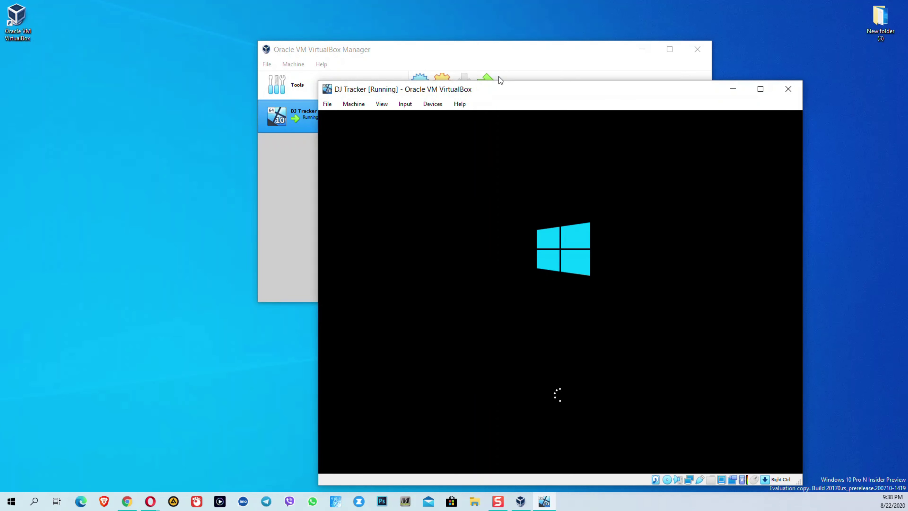
left_click_drag(504, 89, 418, 41)
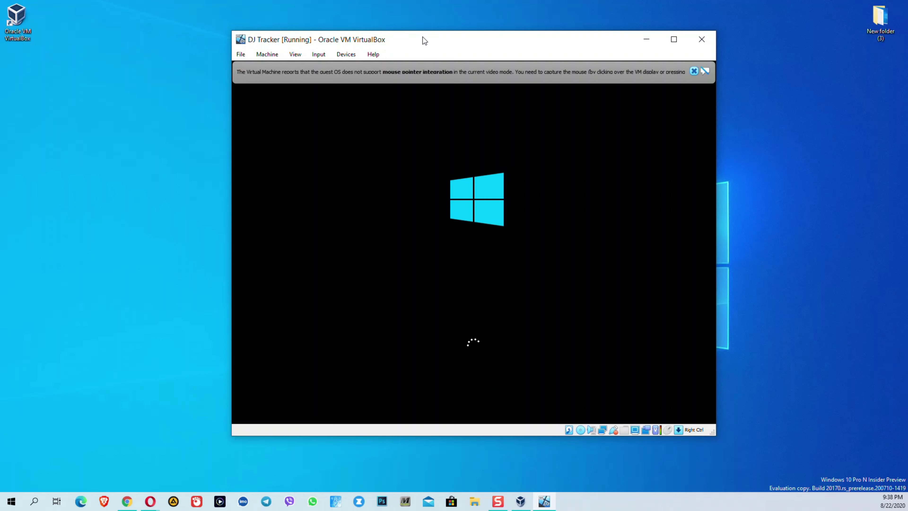
left_click(706, 68)
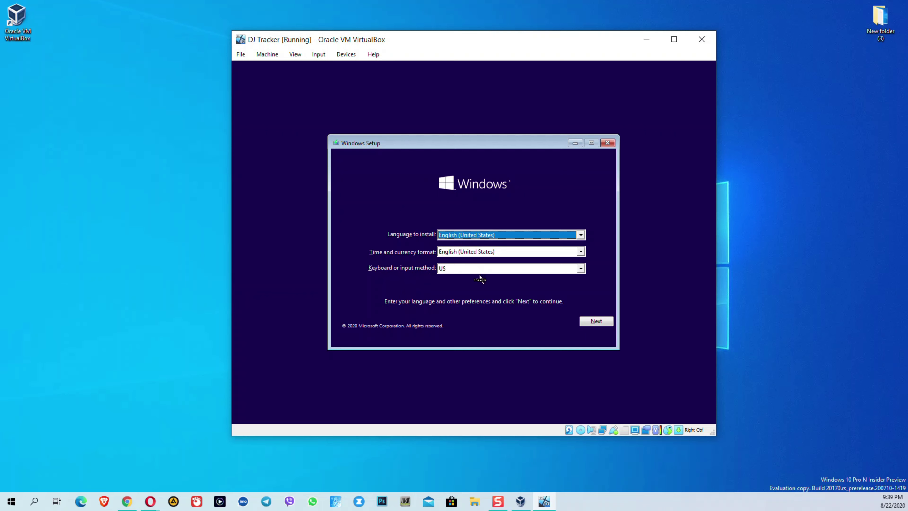
Keep the default language and keyboard, start the install without a product key, and choose Windows 10 Pro.
left_click(601, 323)
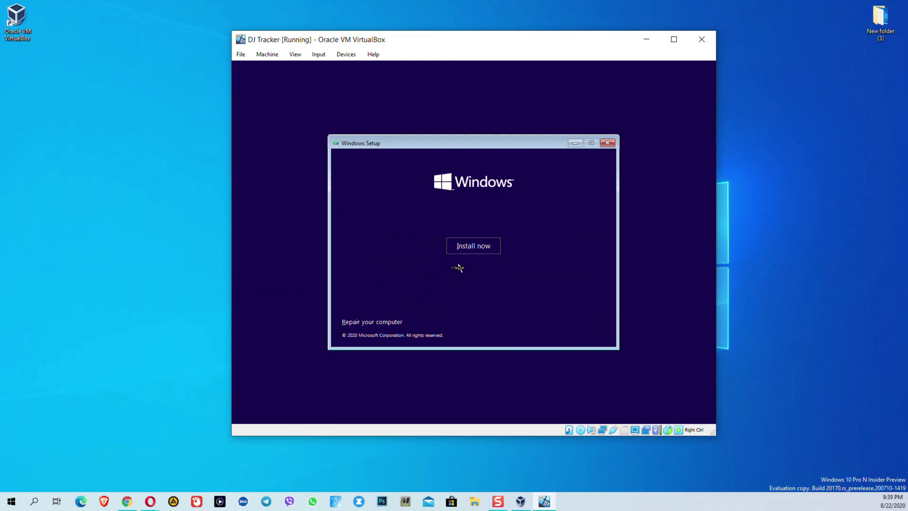
left_click(482, 248)
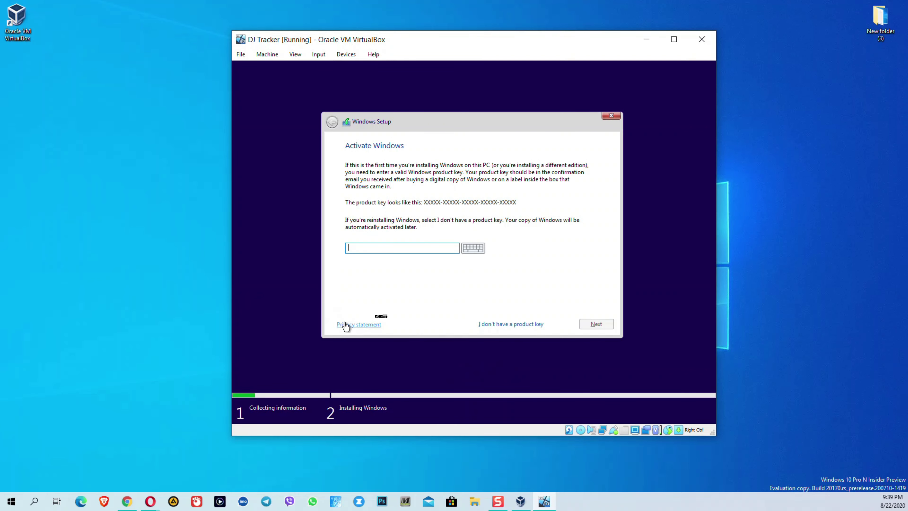
left_click(492, 325)
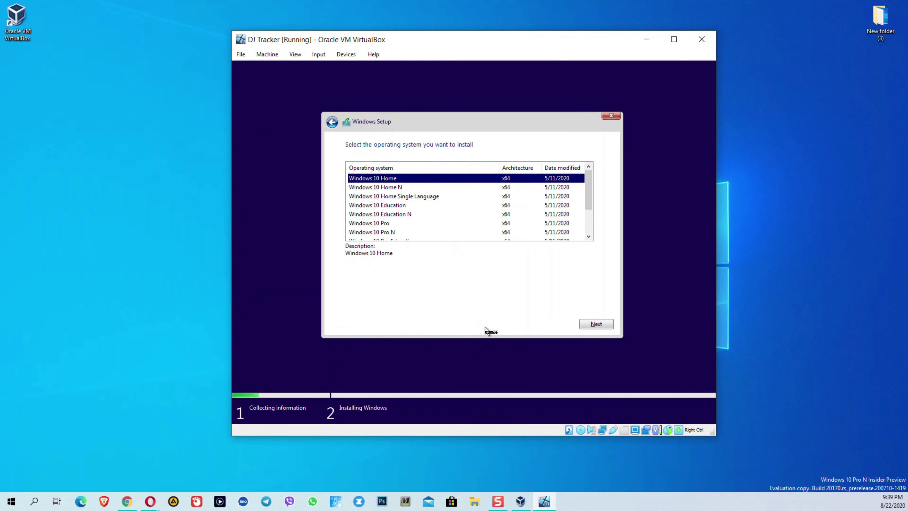
scroll(443, 203, "down", 2)
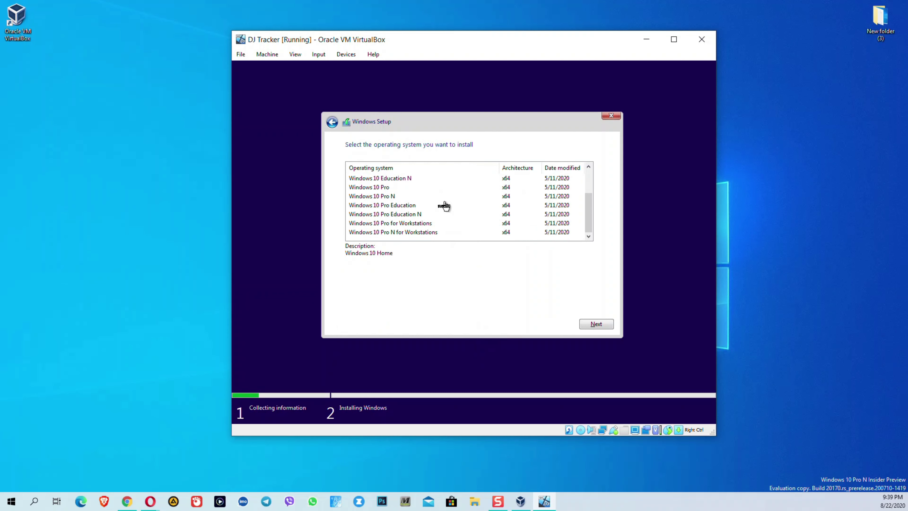
left_click(382, 189)
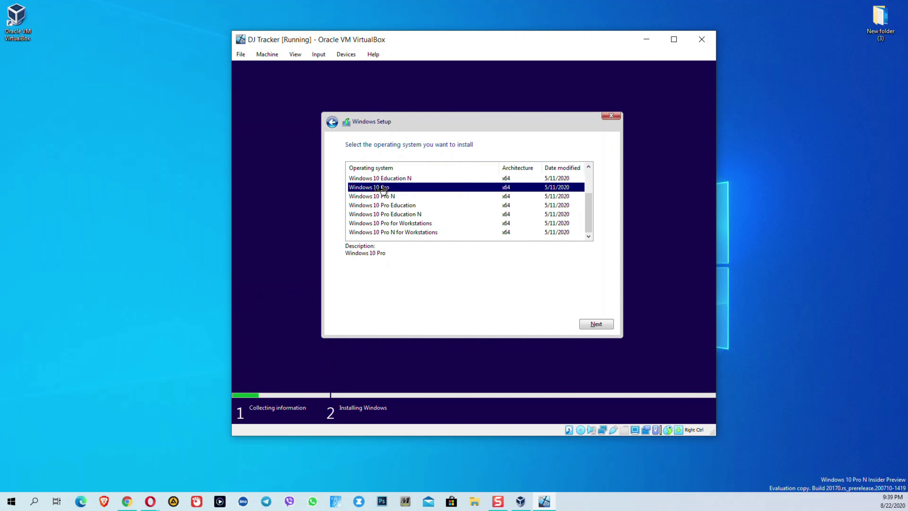
left_click(596, 323)
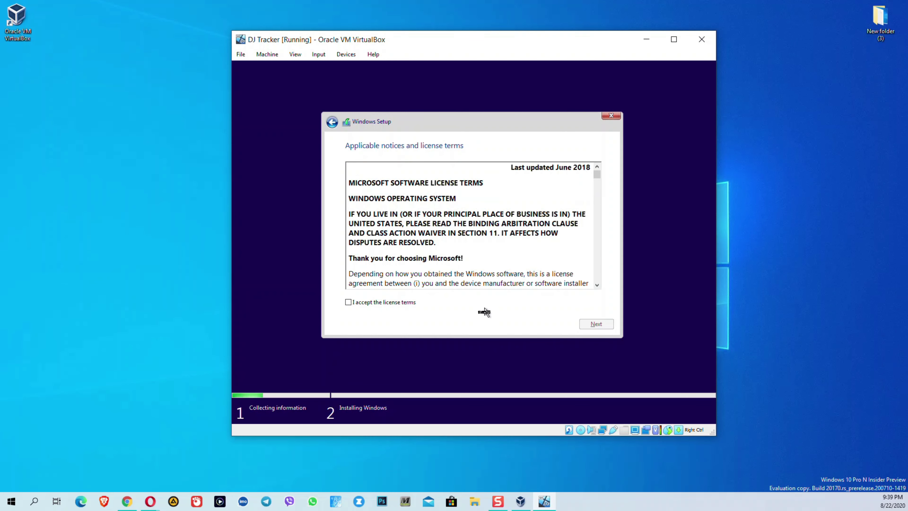
Accept the license terms, run a Custom install onto Drive 0 Unallocated Space, and refresh the host desktop.
left_click(391, 304)
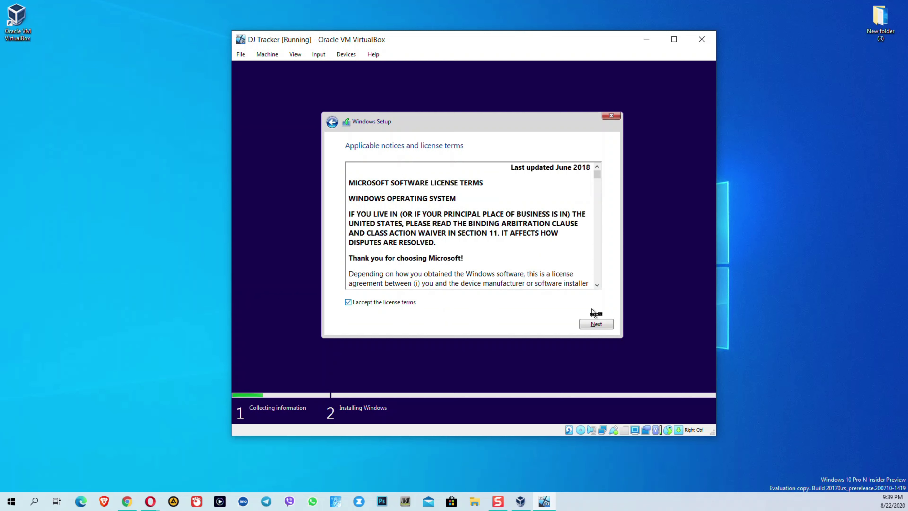
left_click(596, 324)
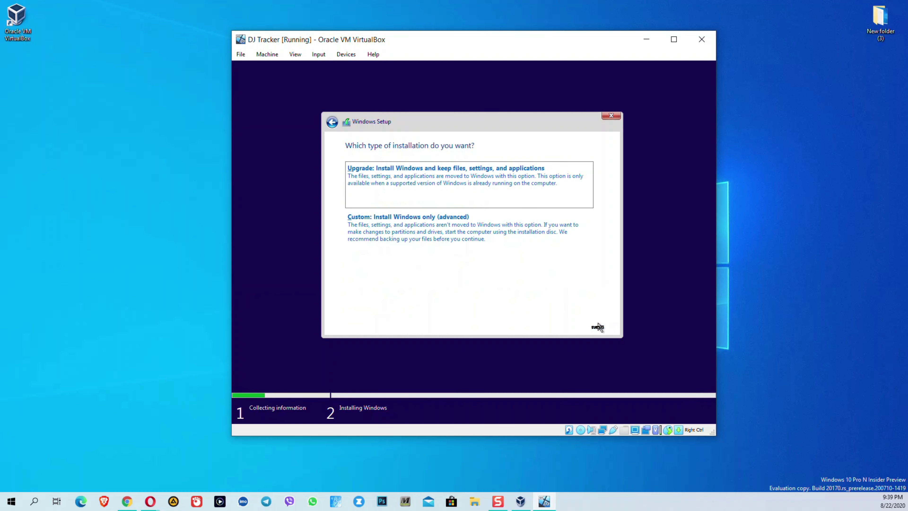
left_click(395, 225)
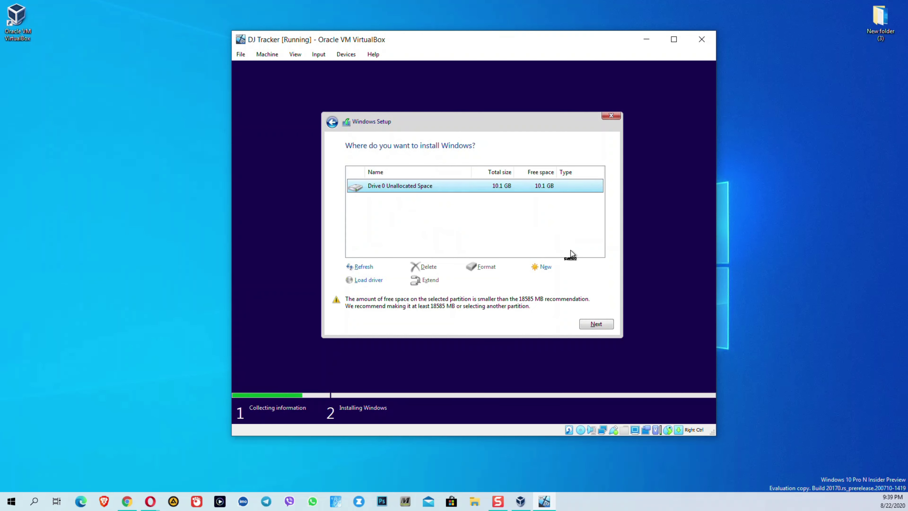
left_click(596, 323)
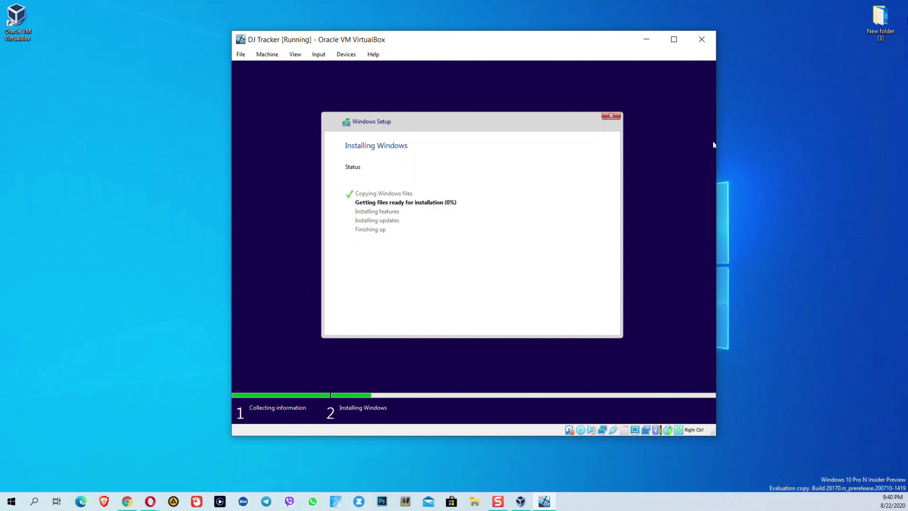
right_click(834, 138)
key("e")
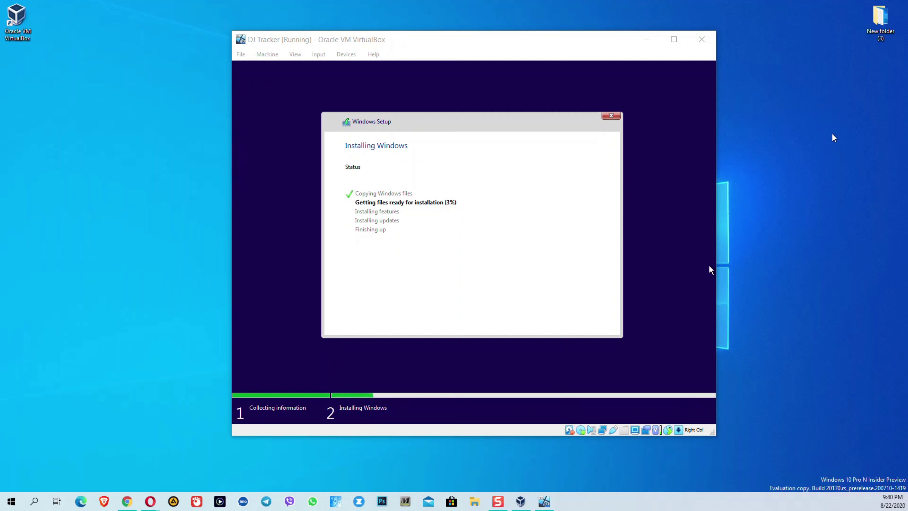
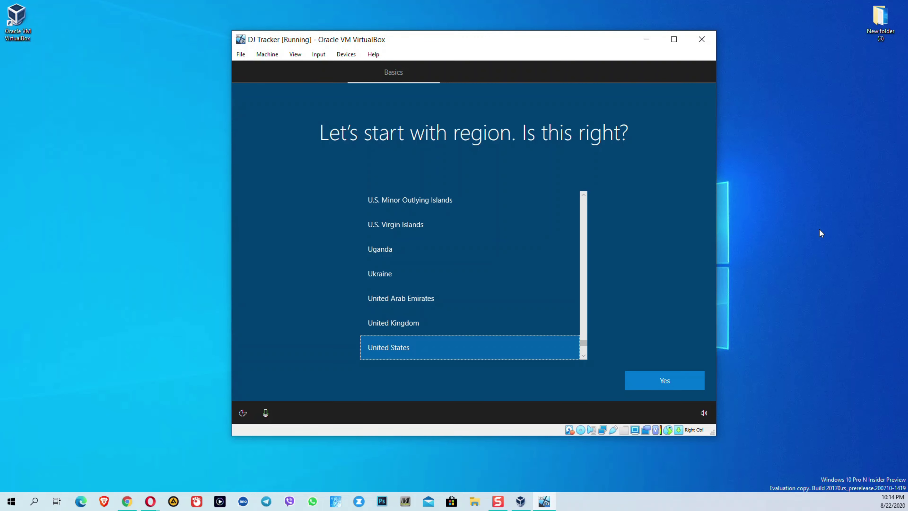
Accept the suggested region and keyboard layout, and skip adding a second keyboard layout.
left_click(647, 372)
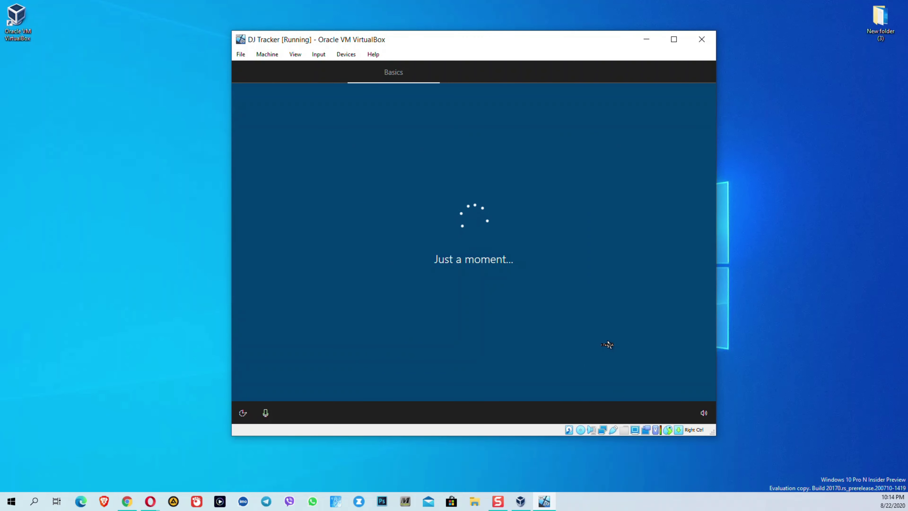
left_click(651, 381)
left_click(651, 382)
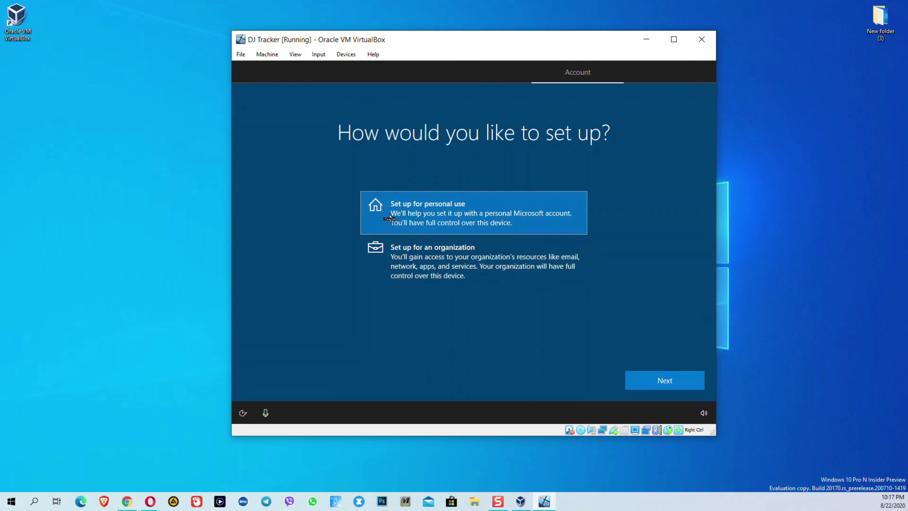
Choose Set up for personal use, then enter the account sign-in name and continue.
left_click(651, 381)
left_click(653, 388)
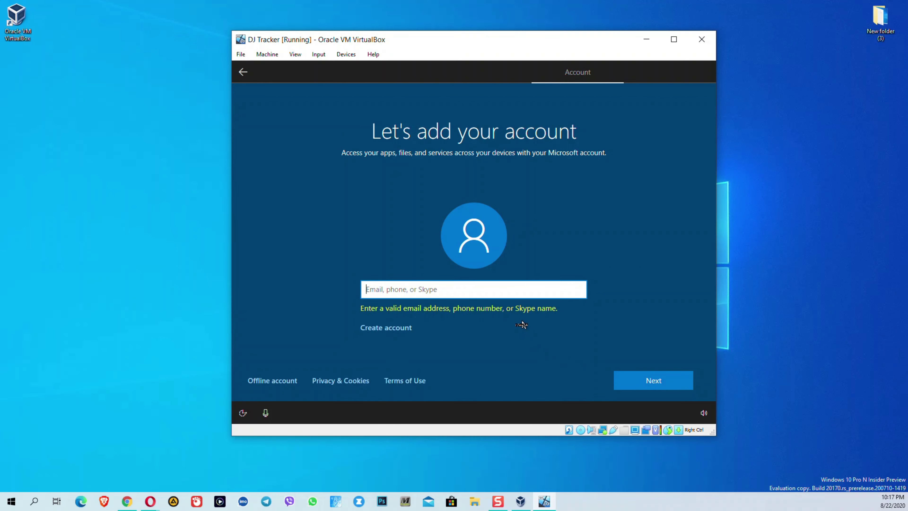
left_click(515, 290)
type("dj_tracker")
left_click(677, 378)
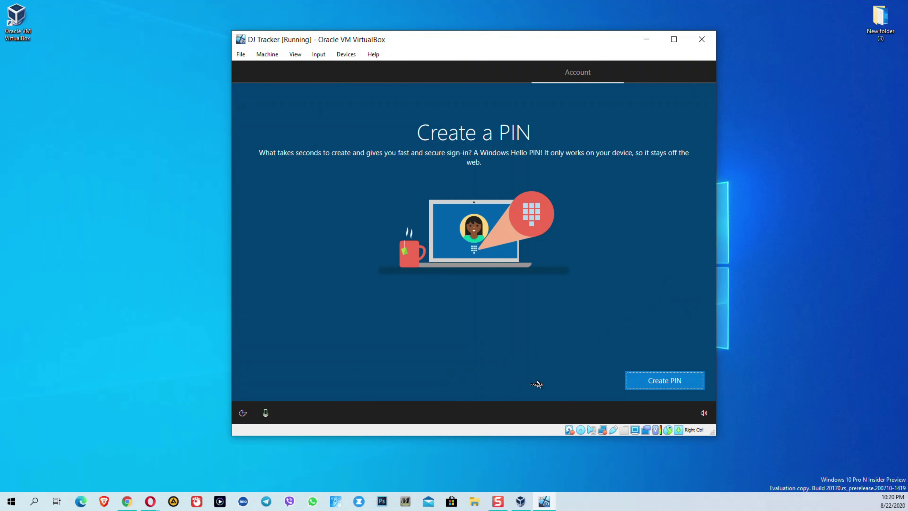
Create a sign-in PIN, accept privacy settings, answer activity history, skip Android linking, and accept Cortana.
left_click(643, 380)
left_click(454, 307)
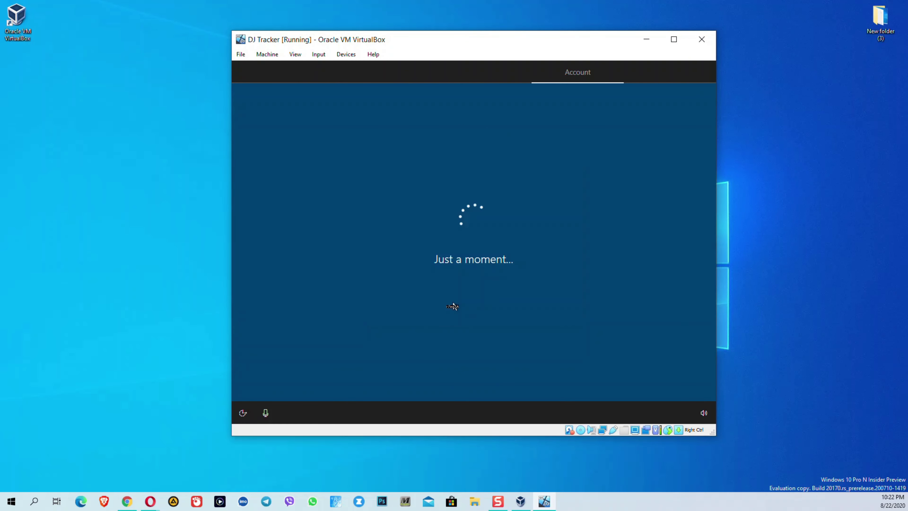
left_click(643, 387)
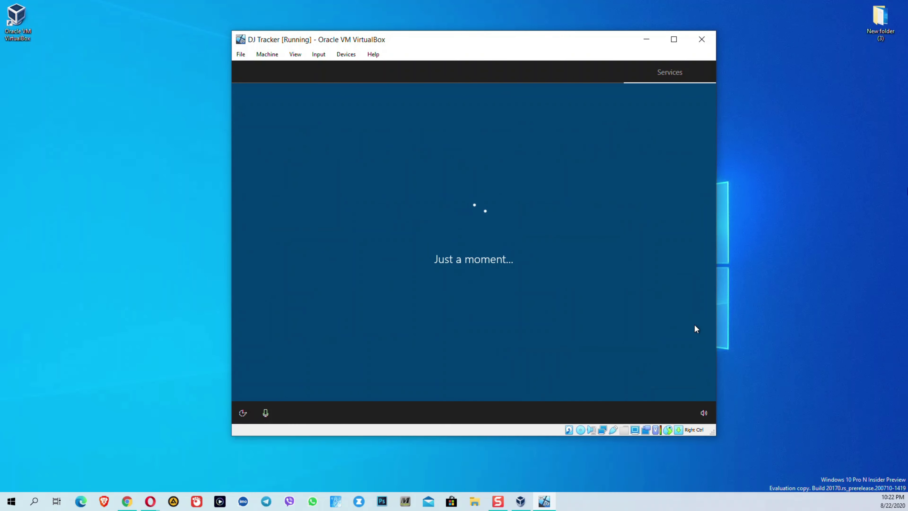
left_click(558, 381)
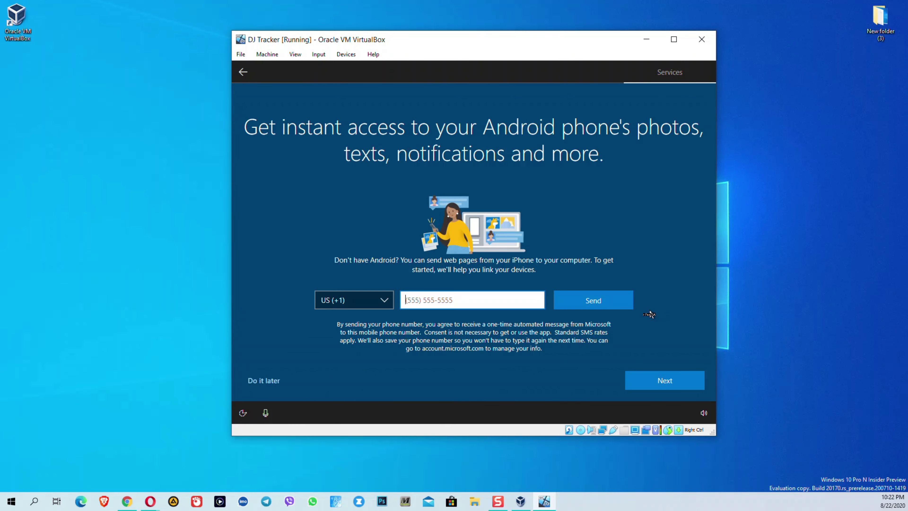
left_click(264, 380)
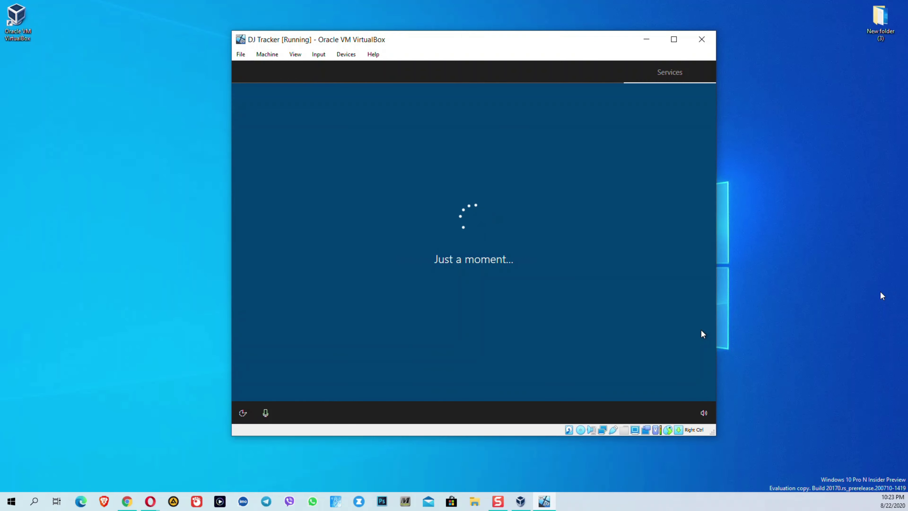
left_click(647, 381)
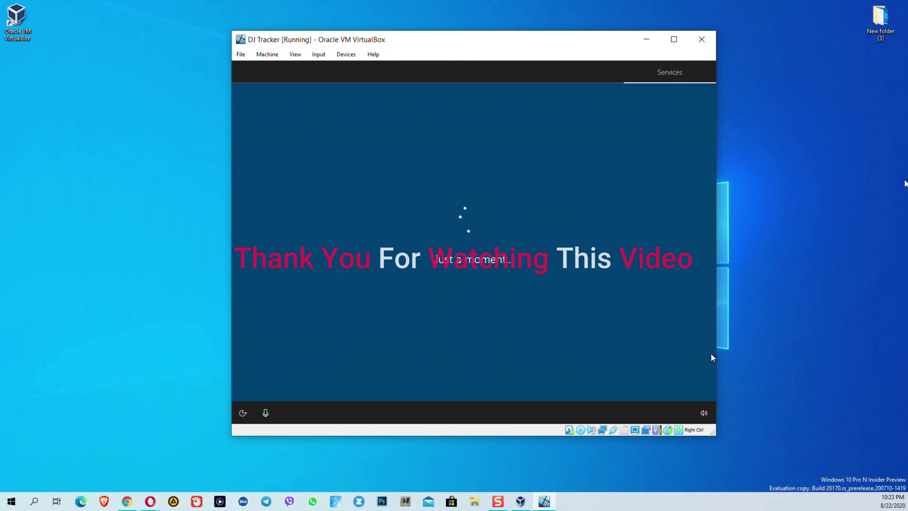